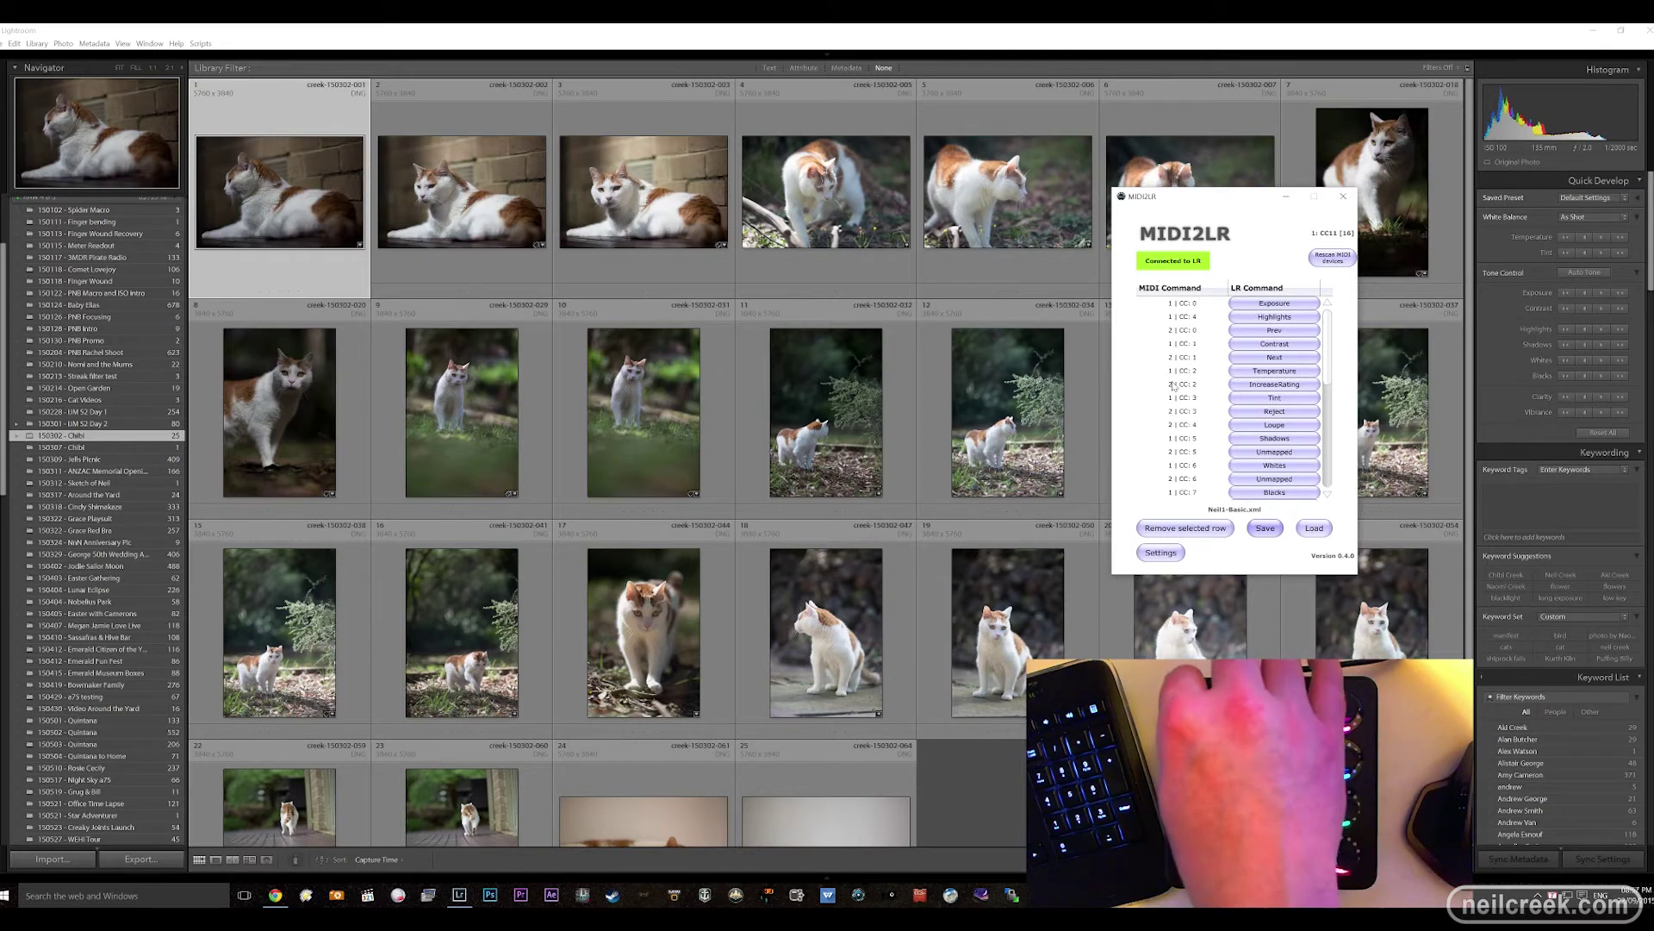
Open the first cat photo in Develop and browse the Highlights knob's command categories without remapping.
key("d")
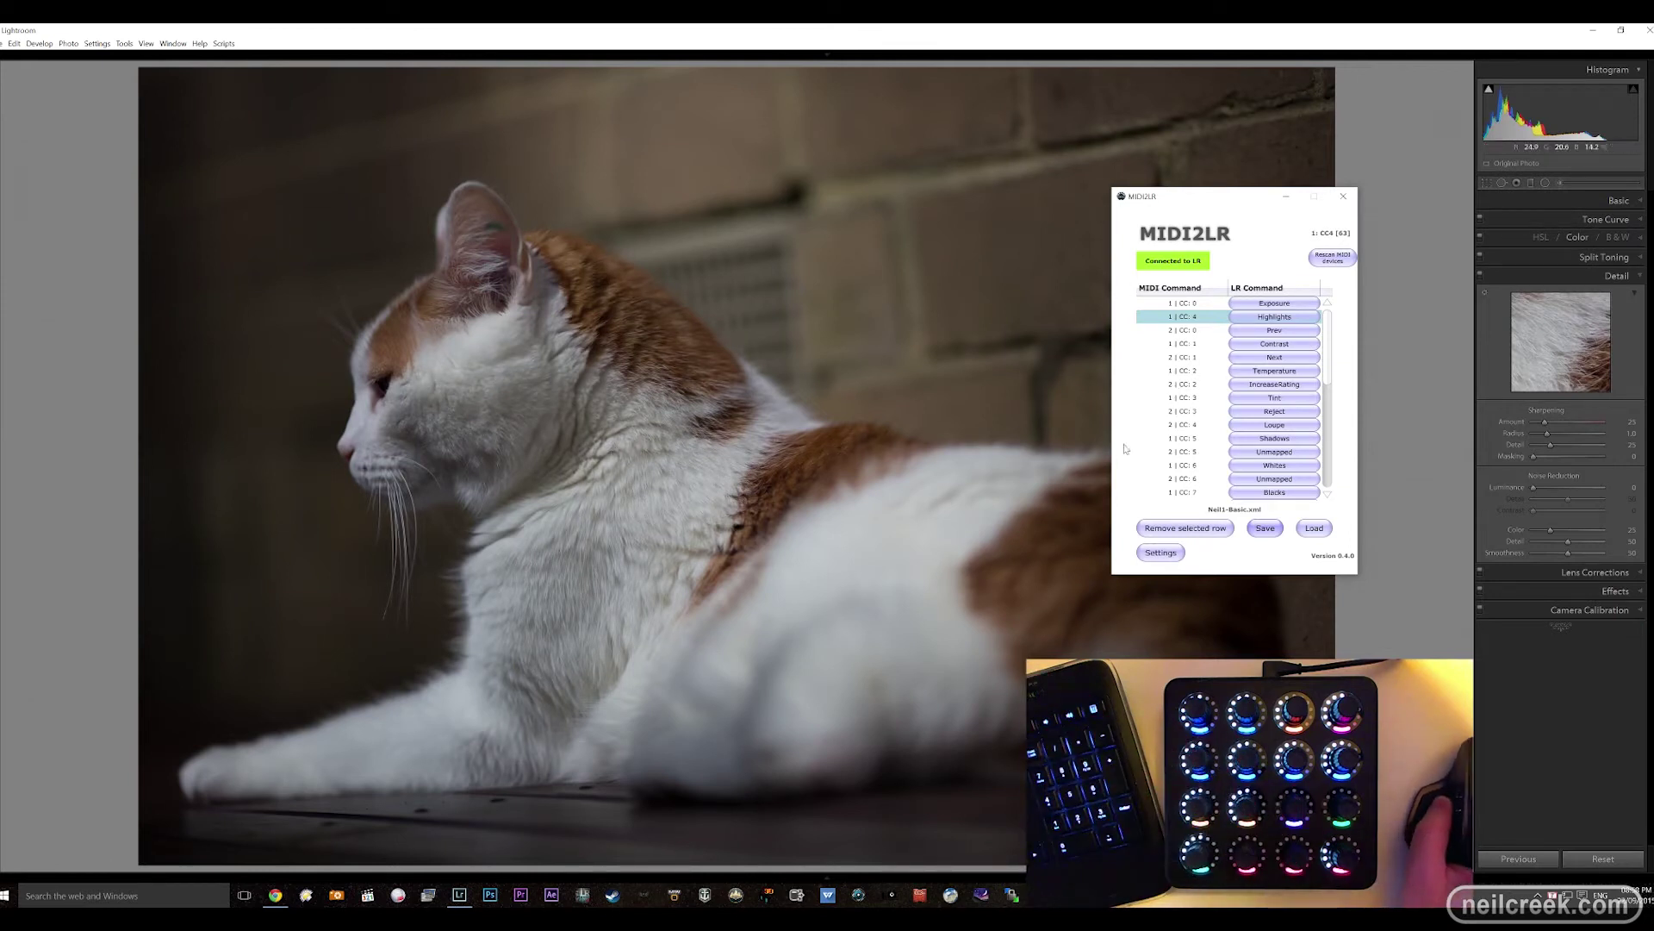
left_click(1272, 317)
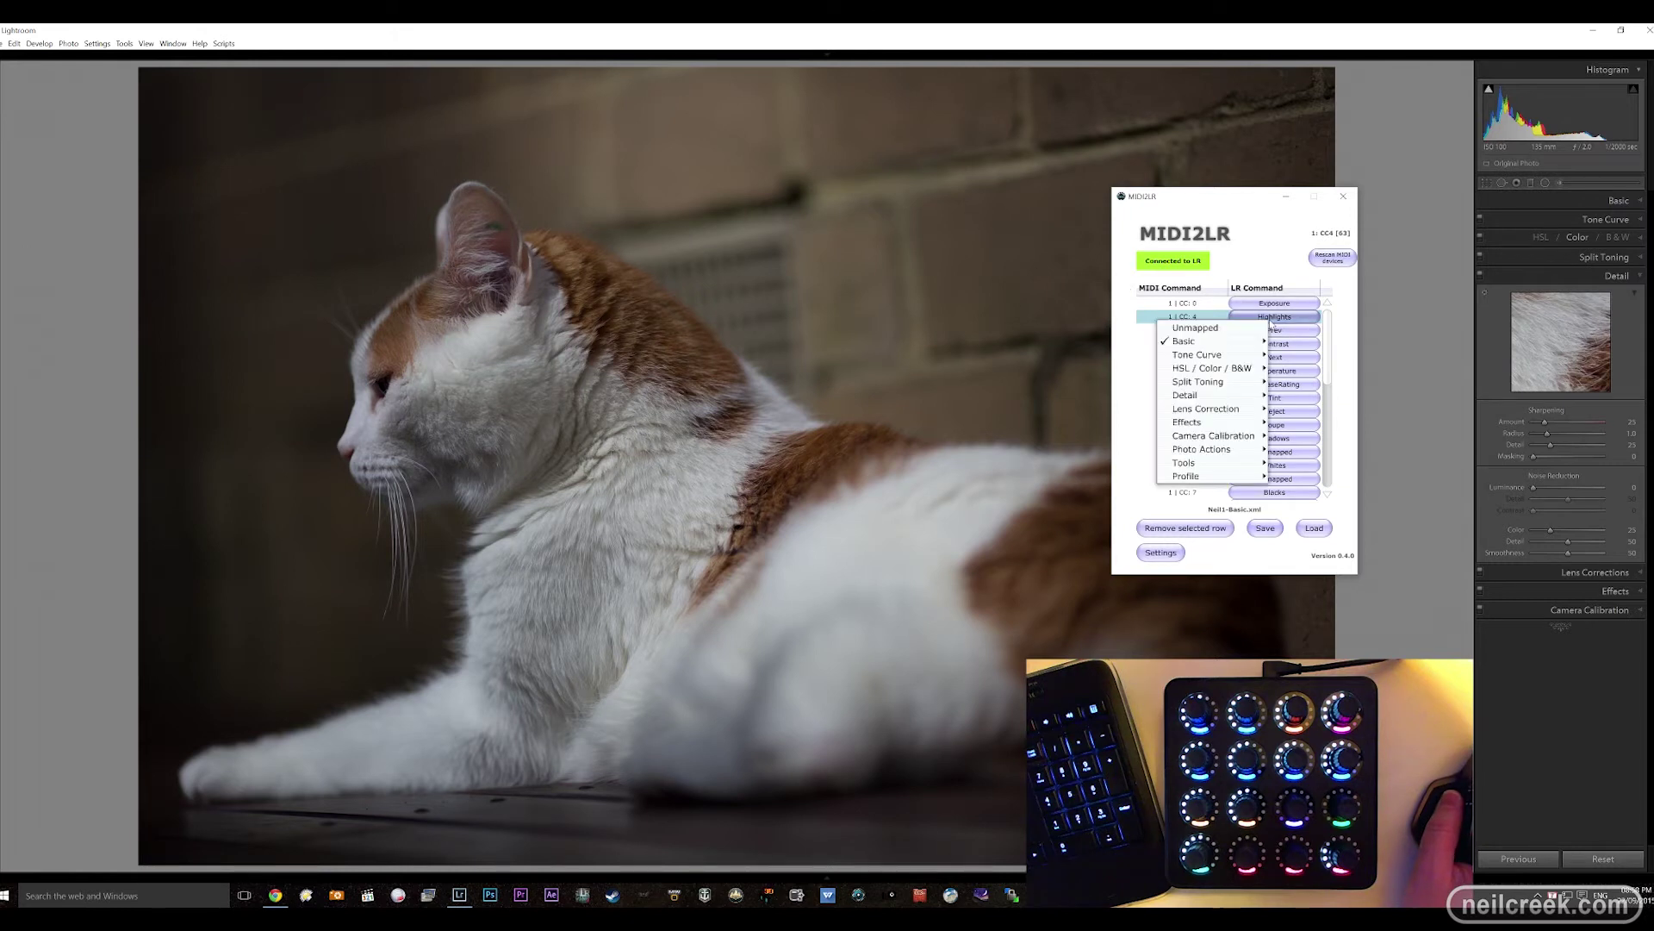
mouse_move(1237, 340)
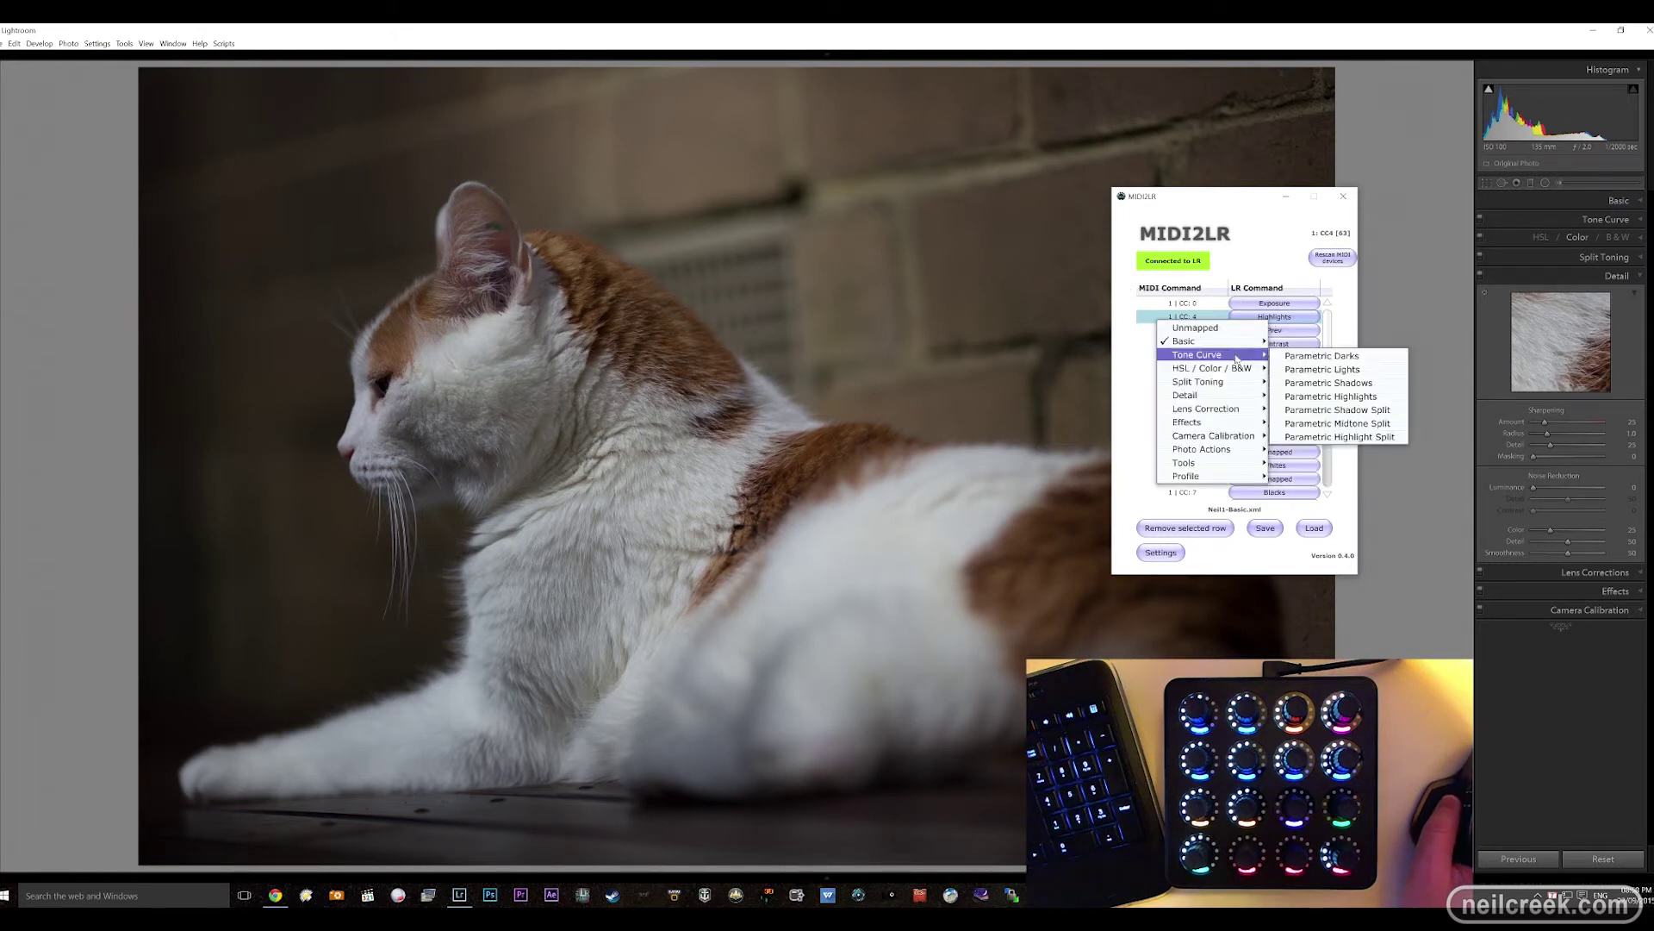
mouse_move(1233, 373)
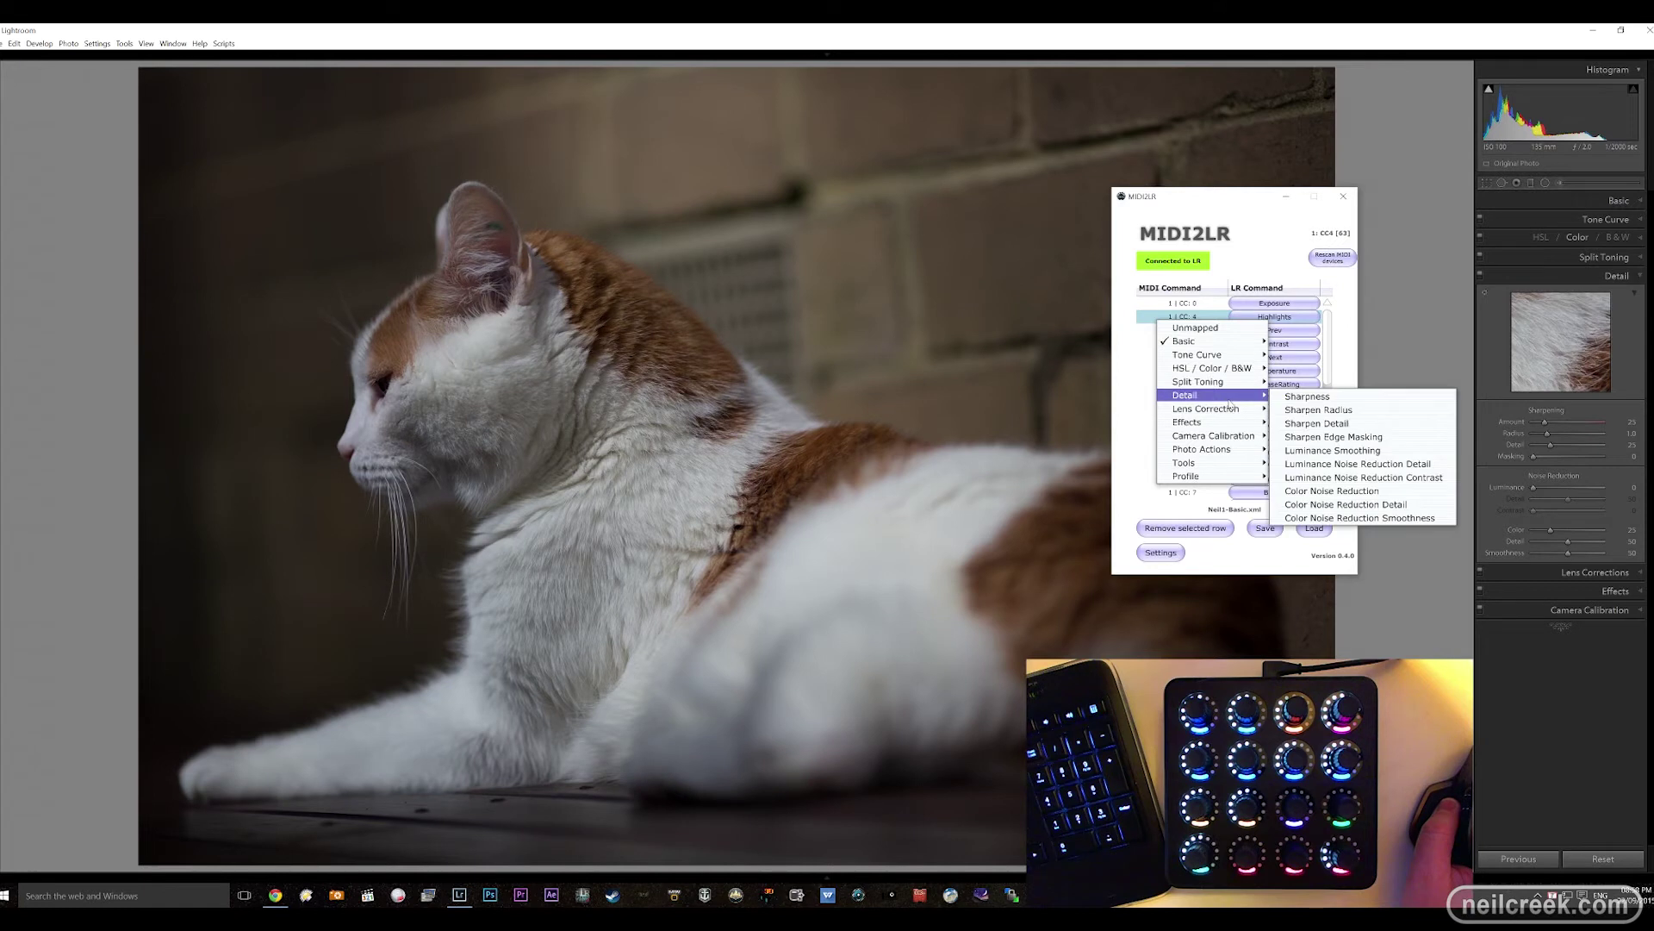
left_click(1264, 223)
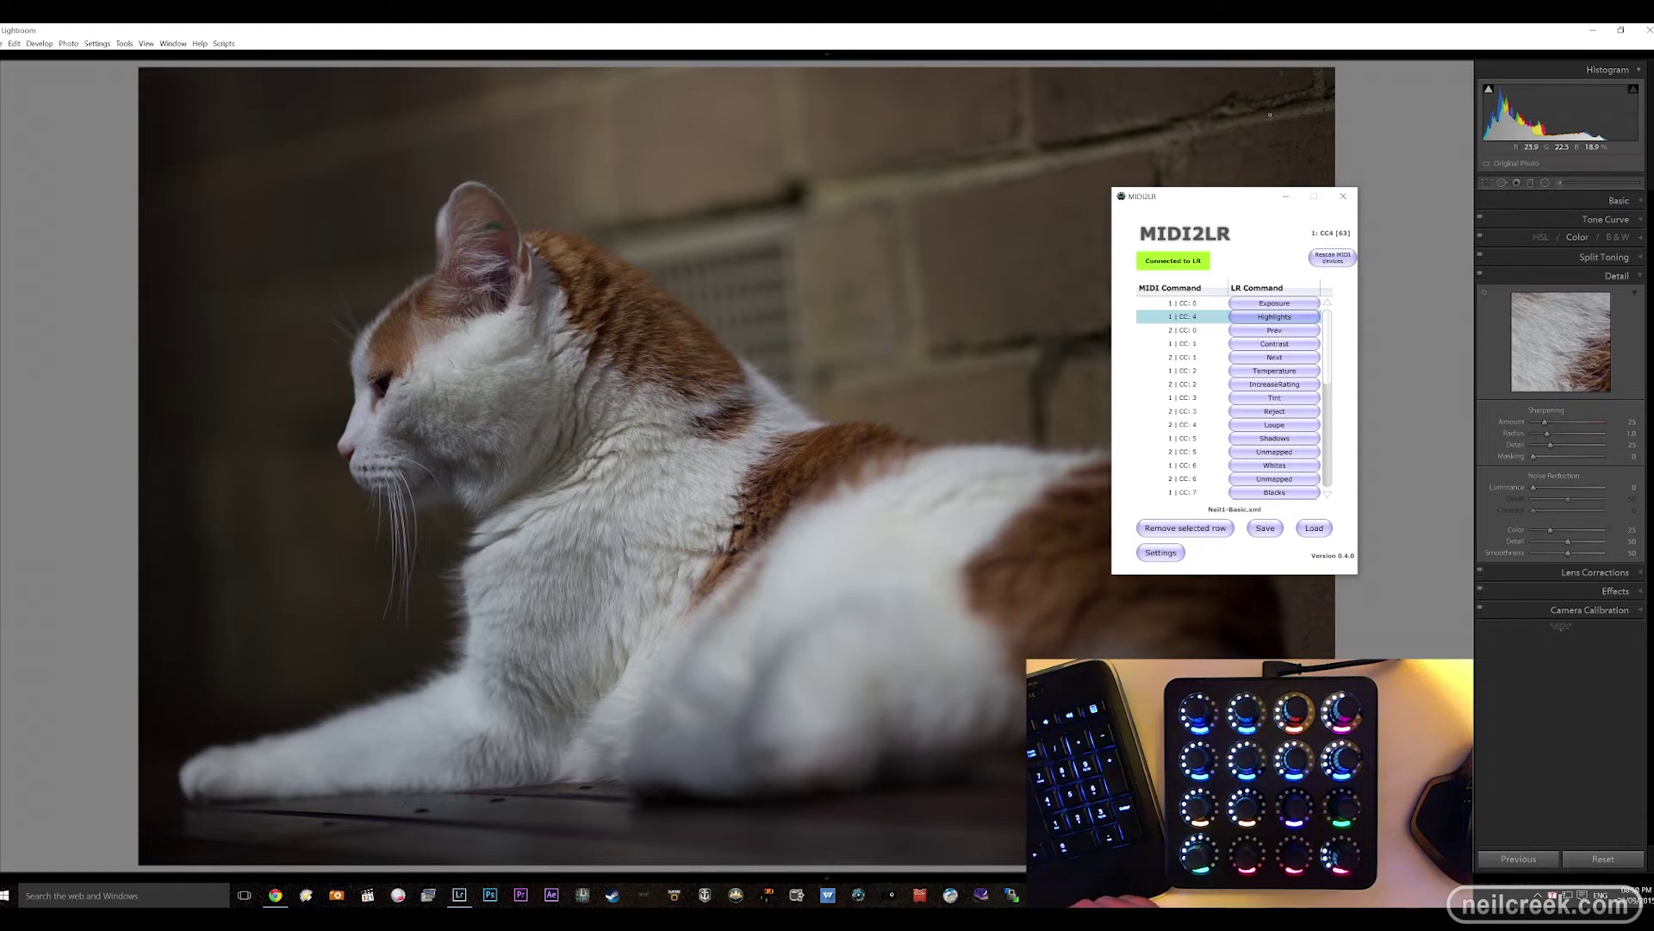
Bring Lightroom in front of MIDI2LR and reopen the first cat photo in Develop, targeting Highlights.
left_click(1233, 54)
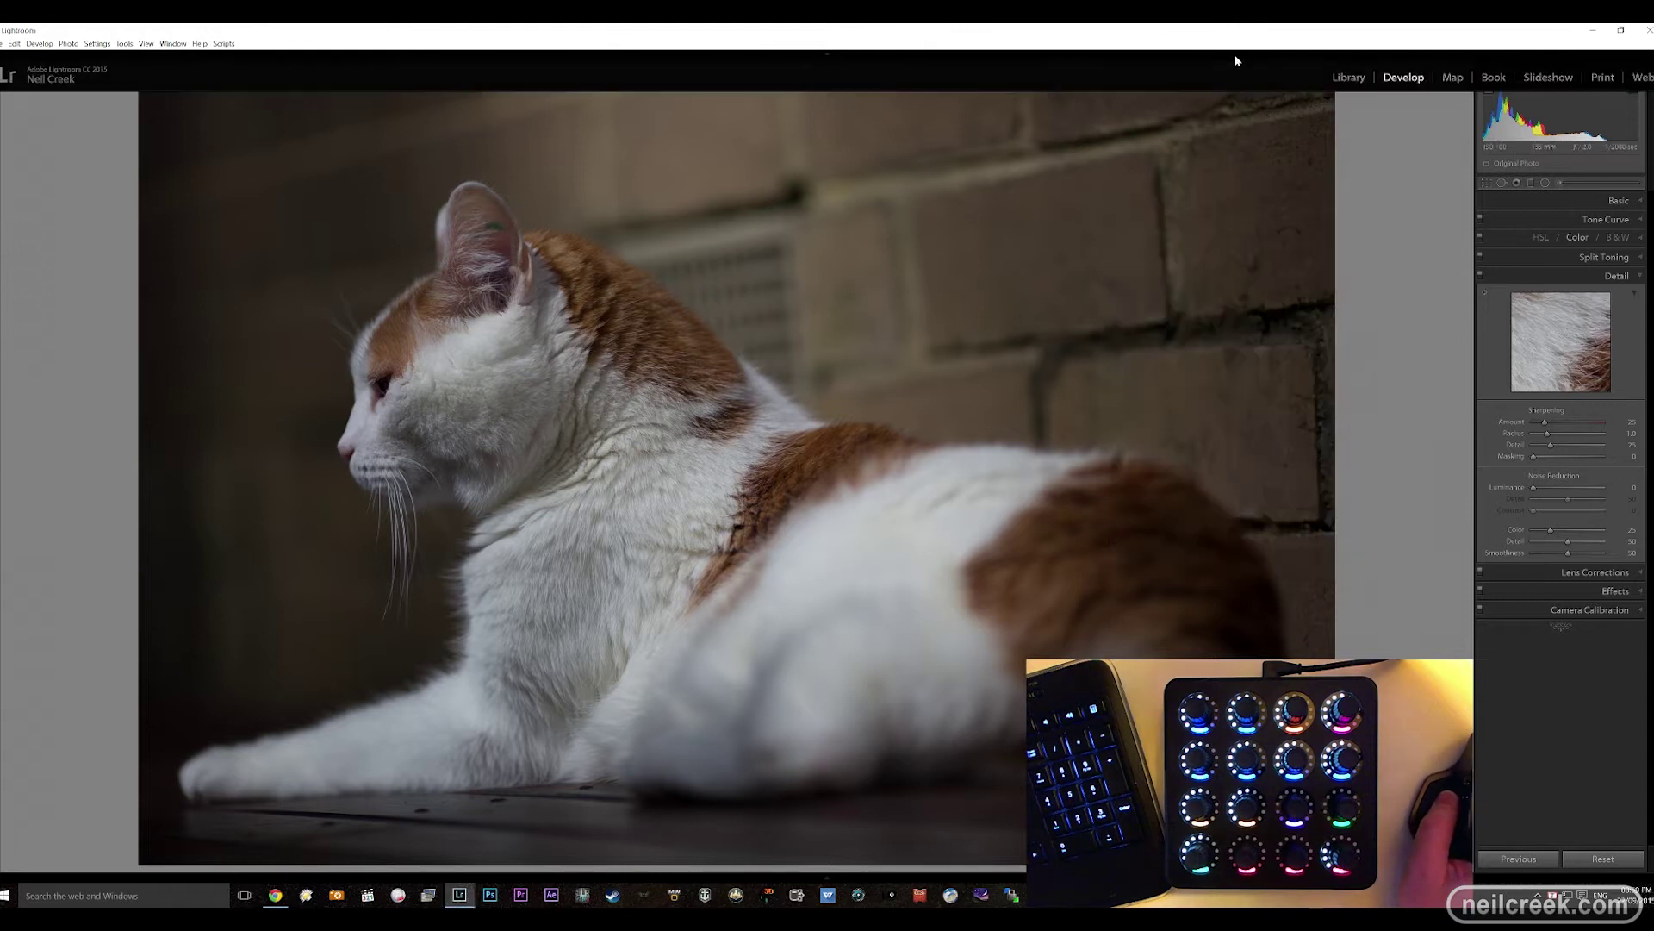
left_click(1340, 77)
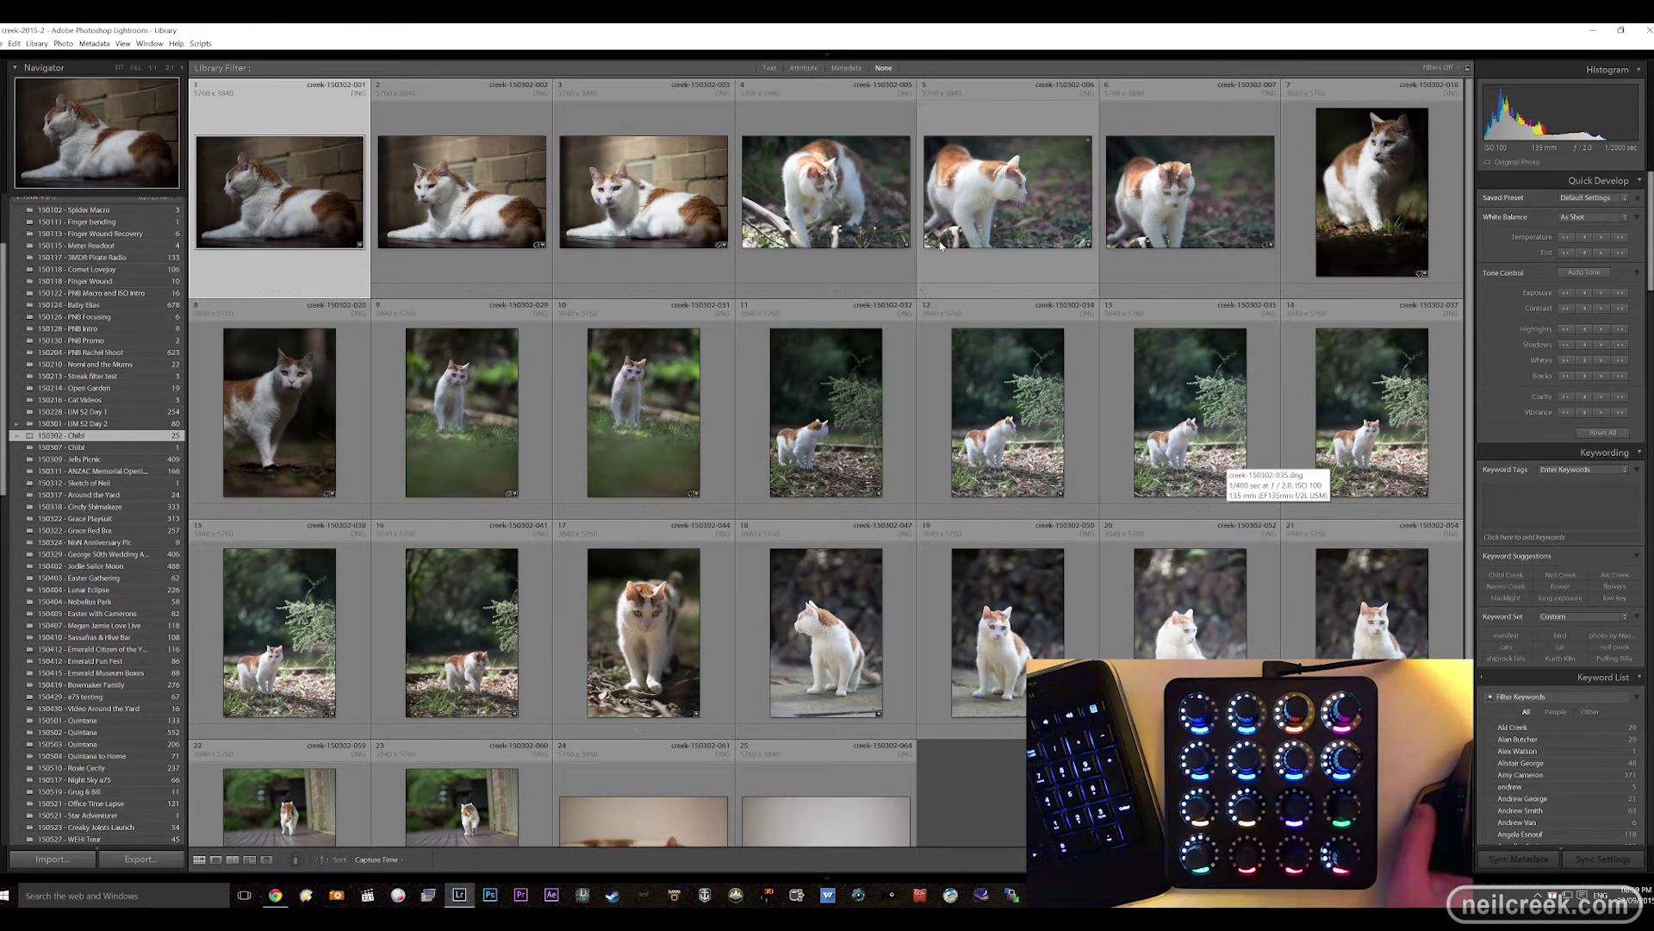
key("d")
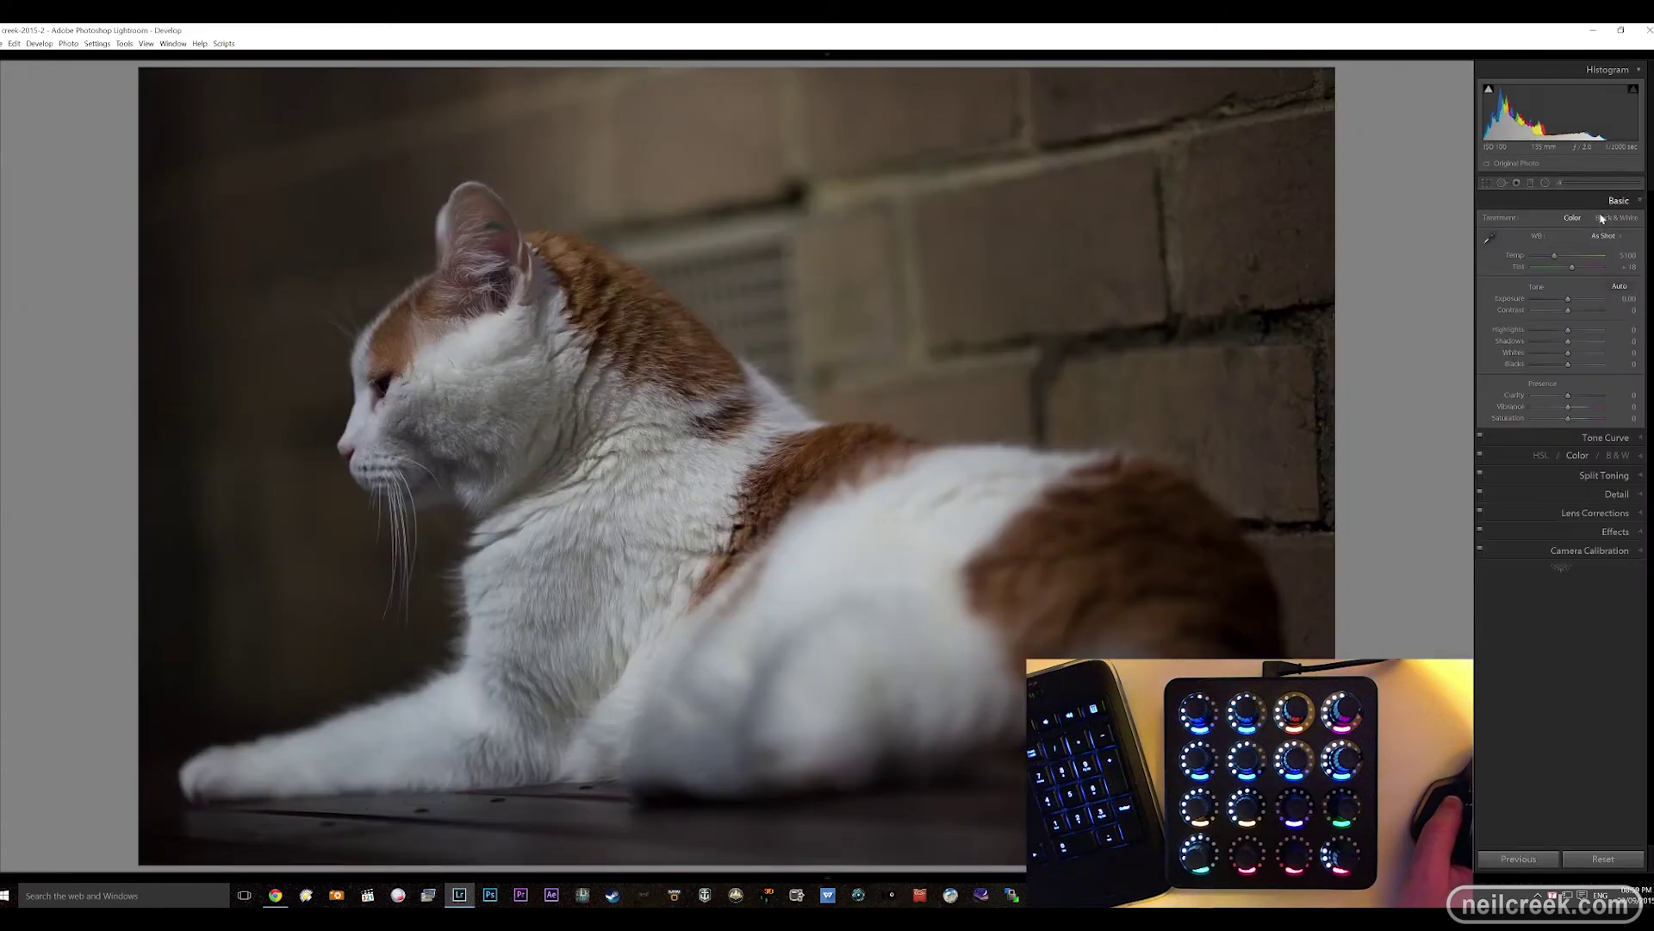
key("period")
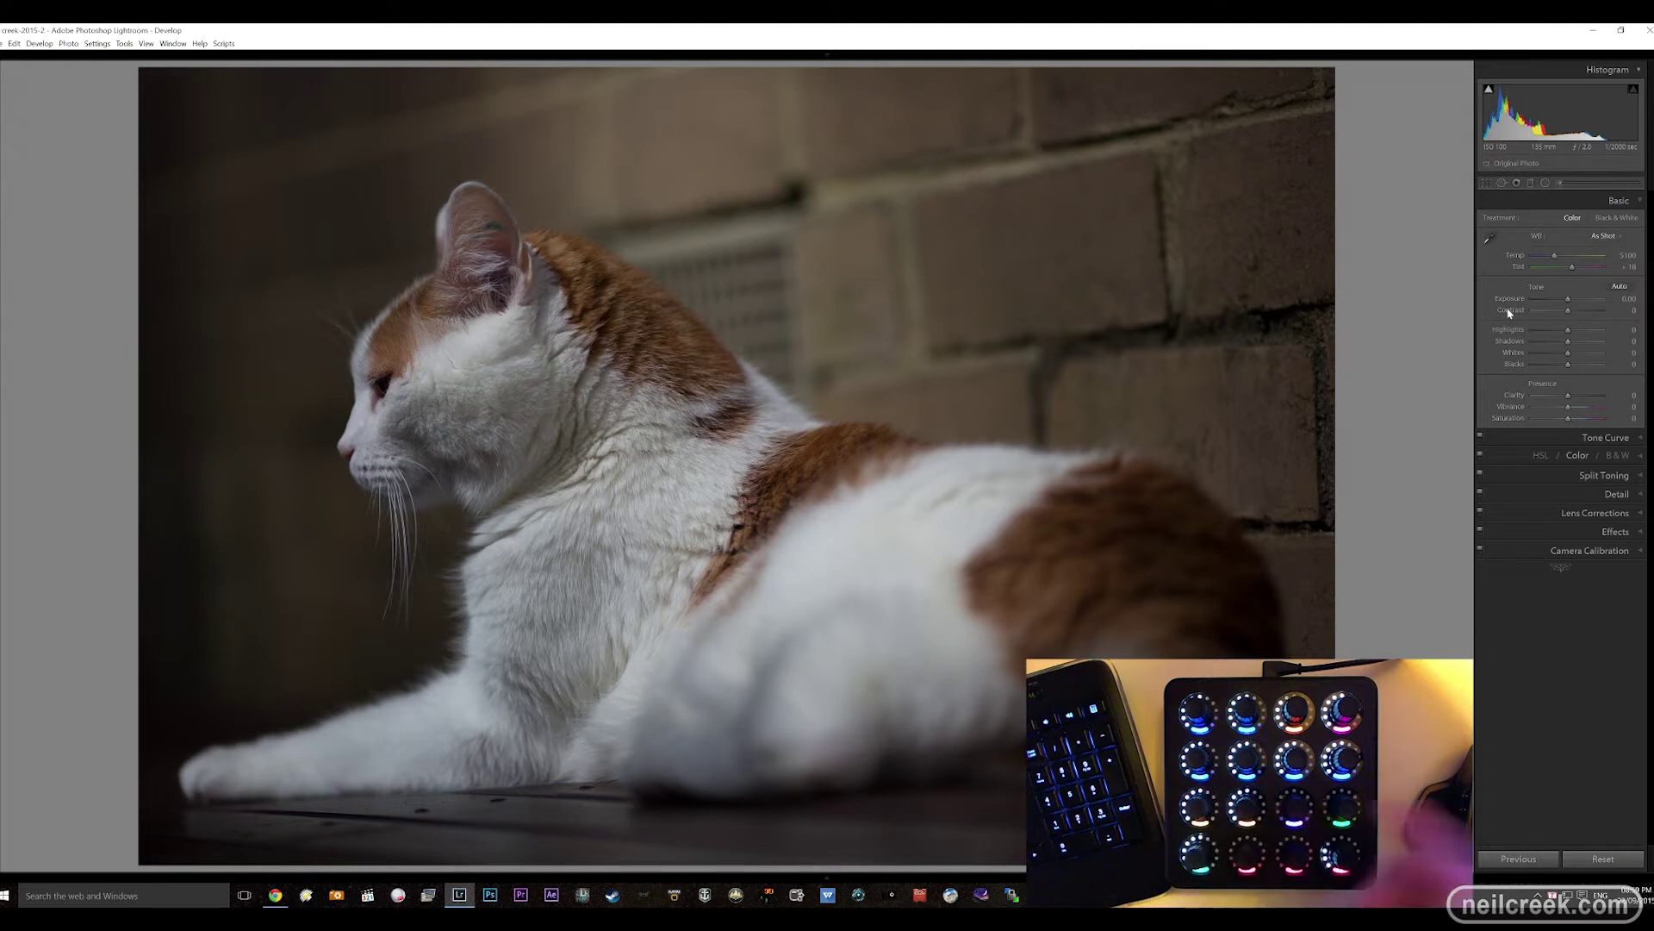
Show the first cat photo's Lens Corrections Color defringe settings (Amount 0, Purple Hue 30/70).
left_click(1602, 512)
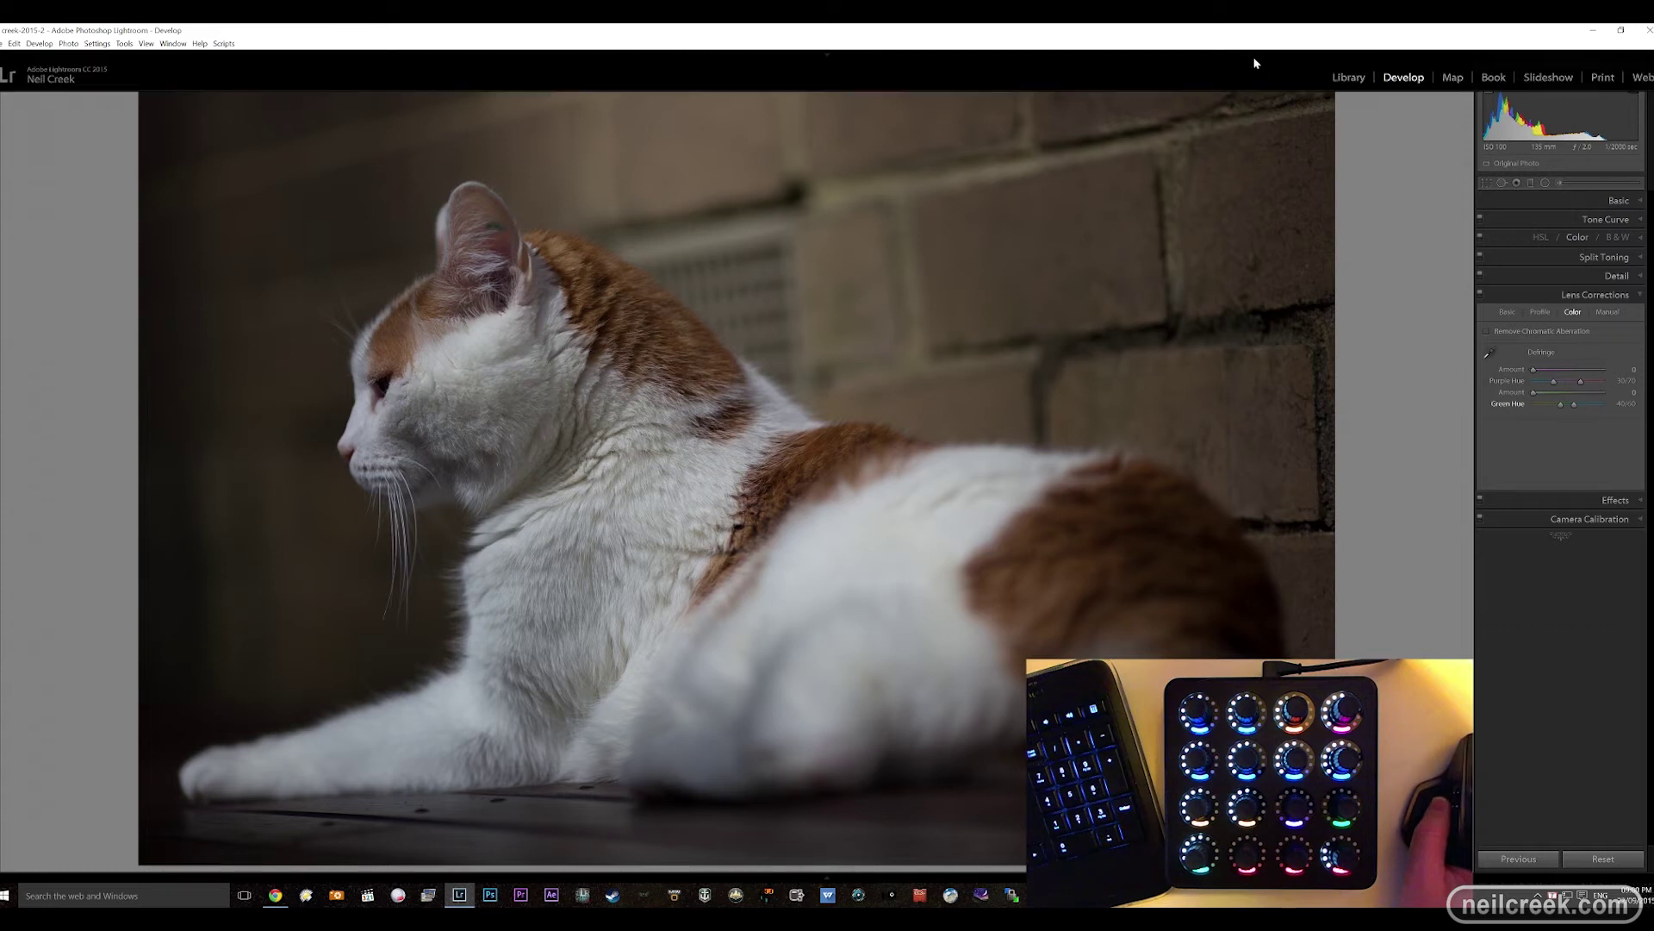
left_click(1349, 77)
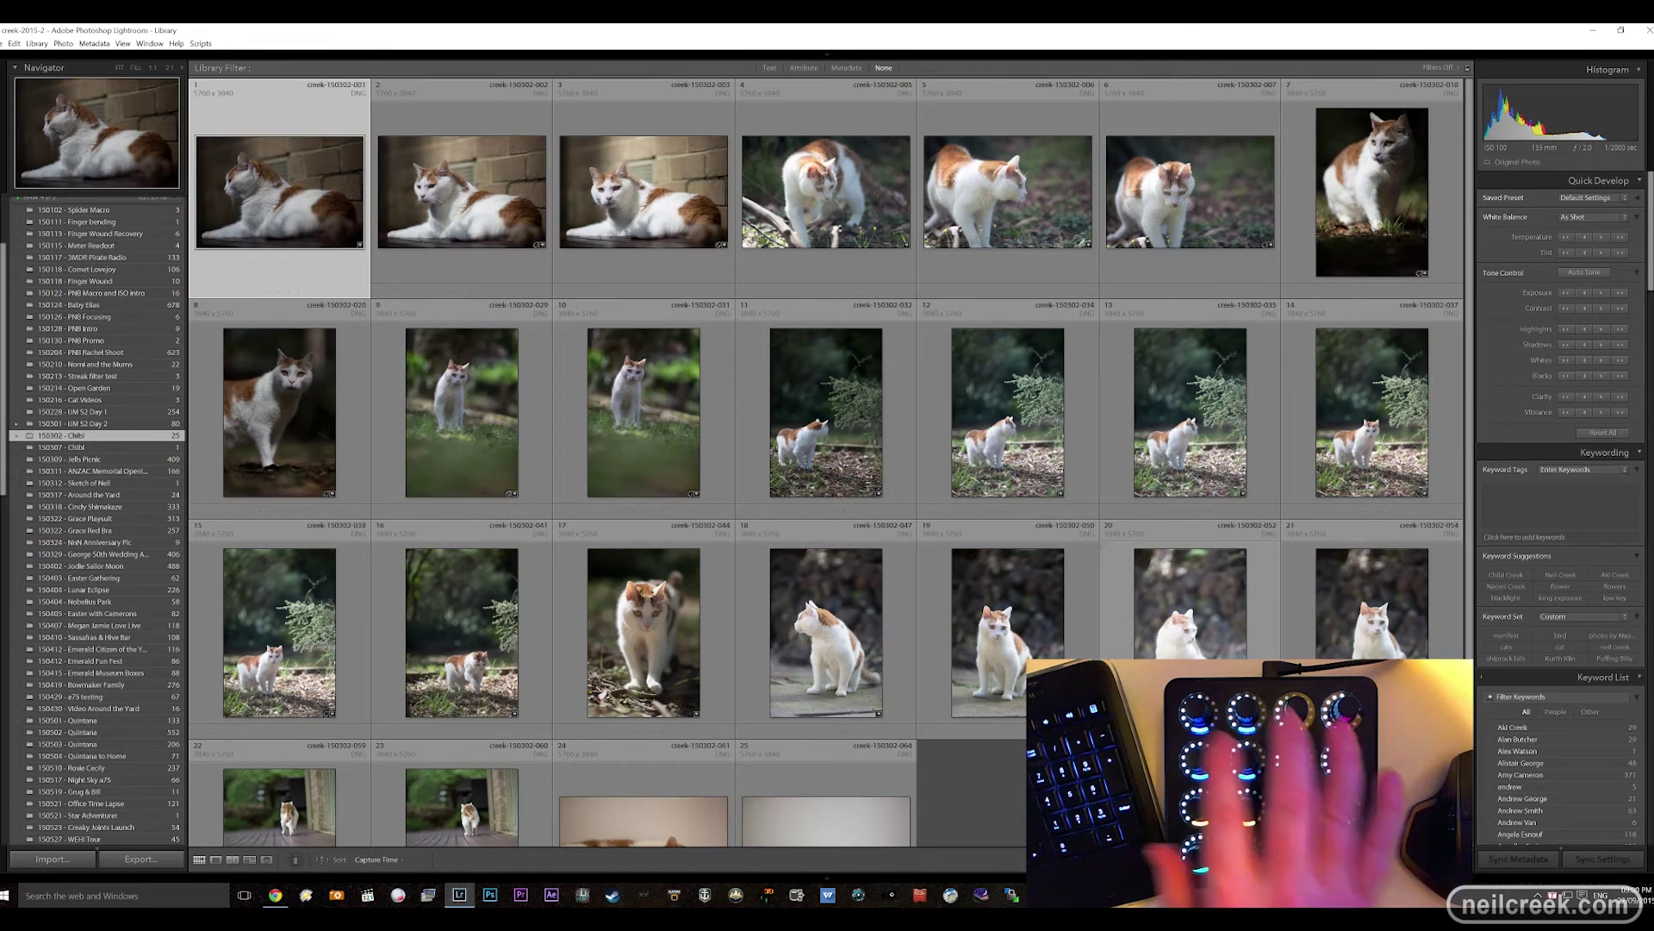
key("d")
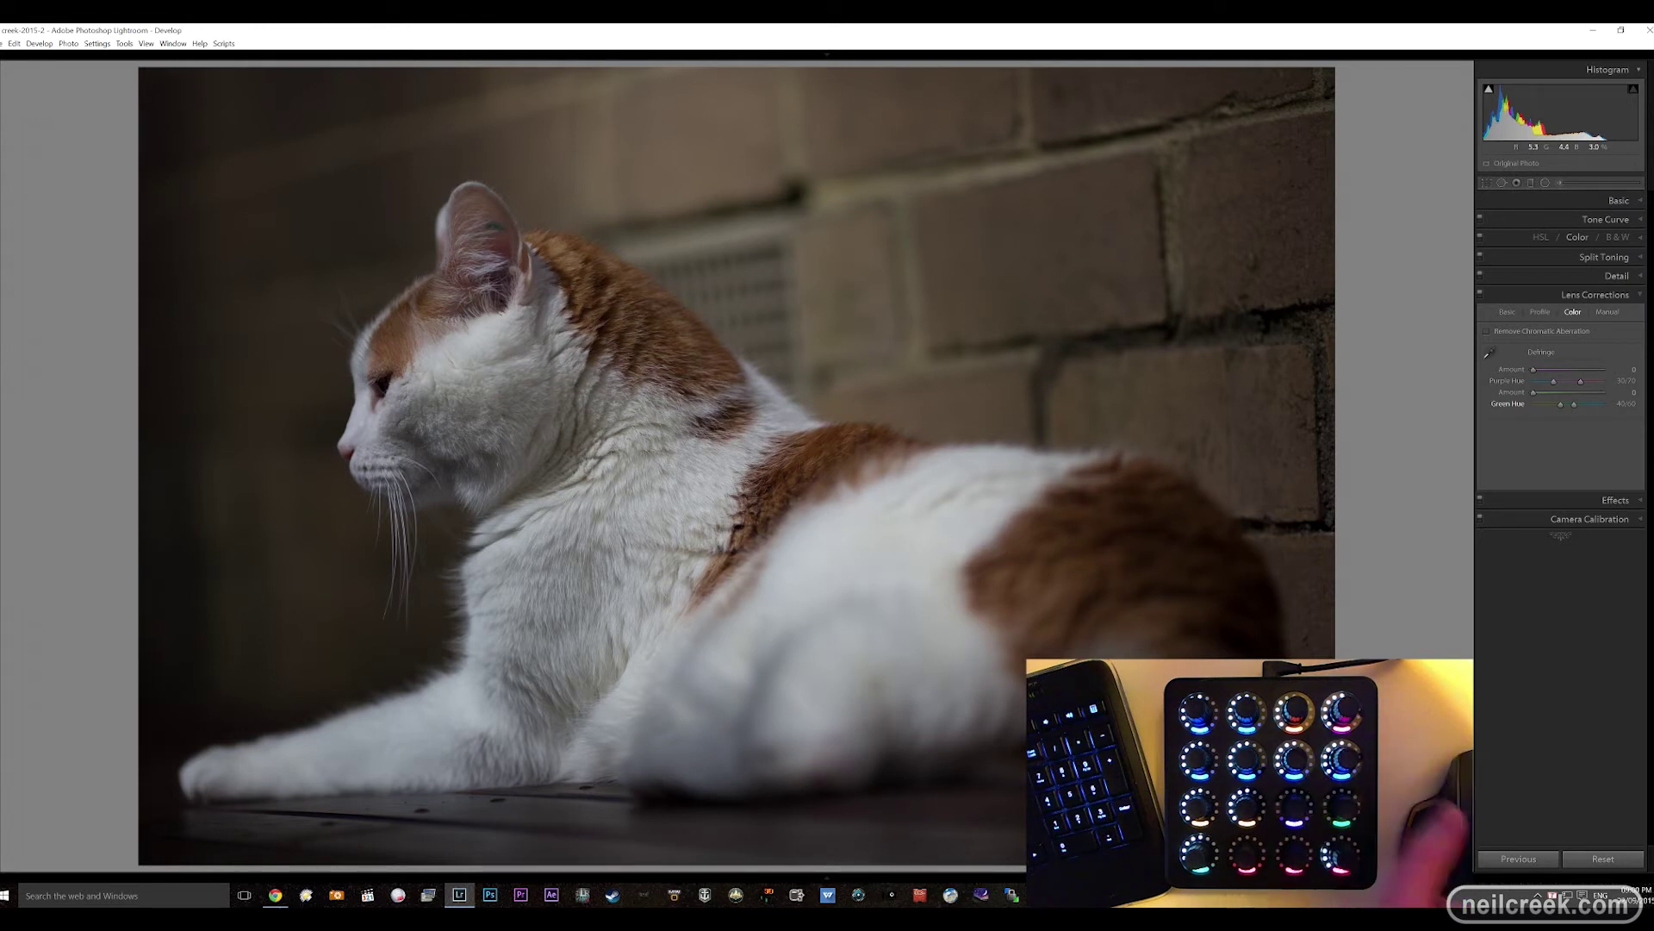
Return to the Library grid and step to photos 2 and 3, then back to photo 1.
mouse_move(1299, 58)
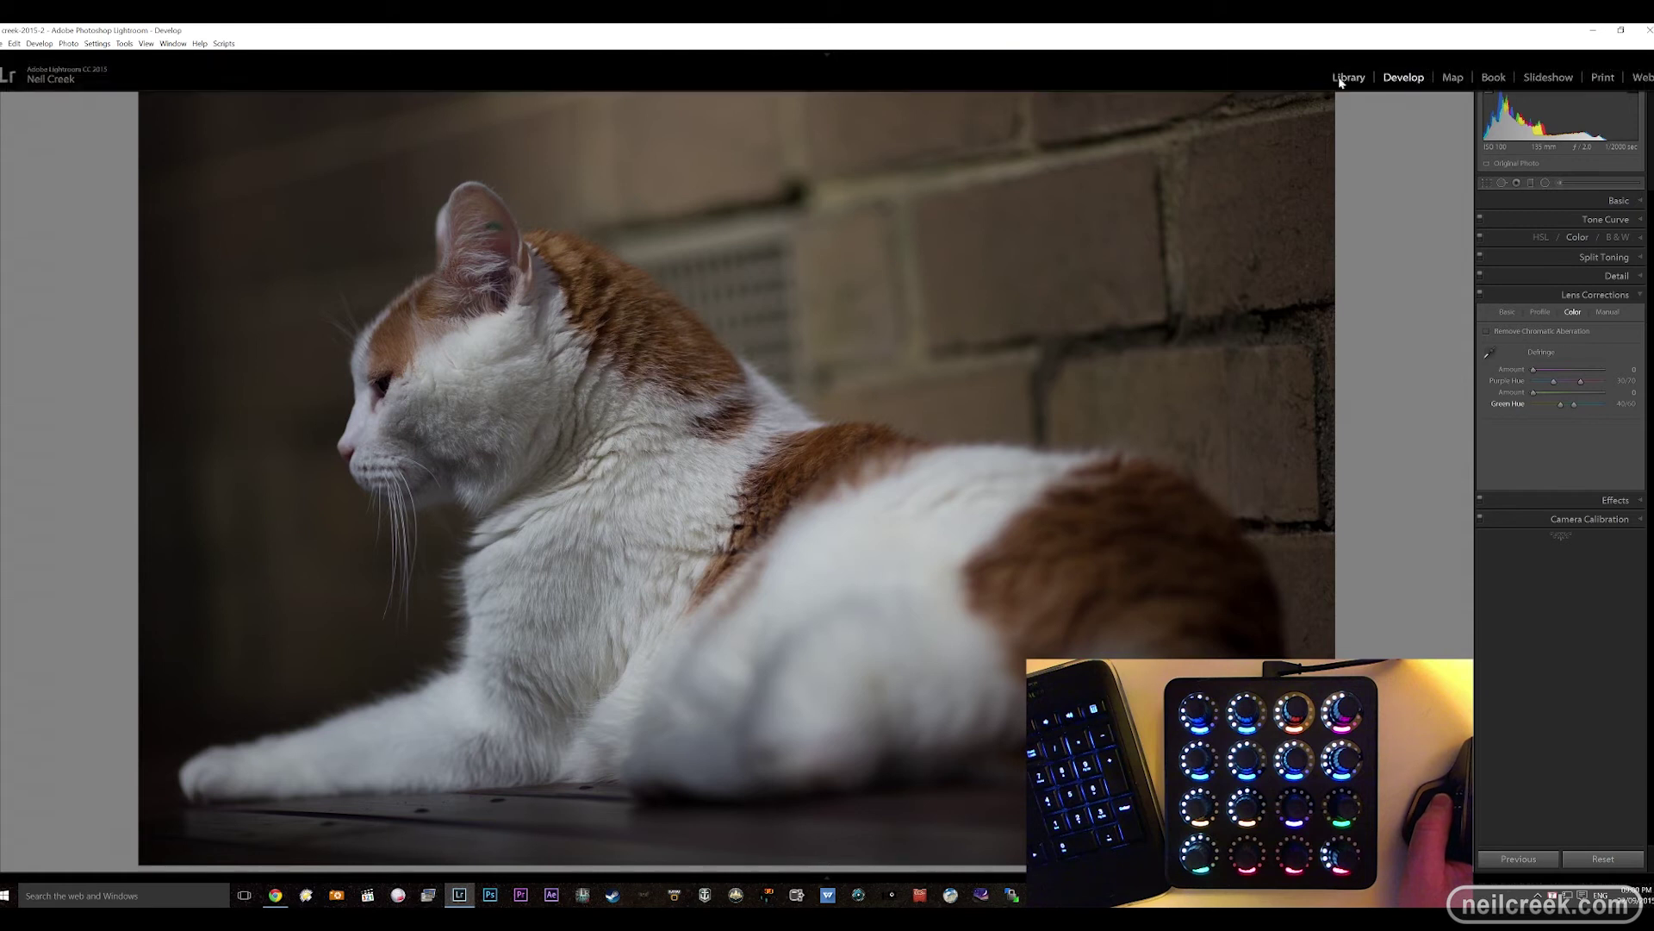
left_click(1348, 78)
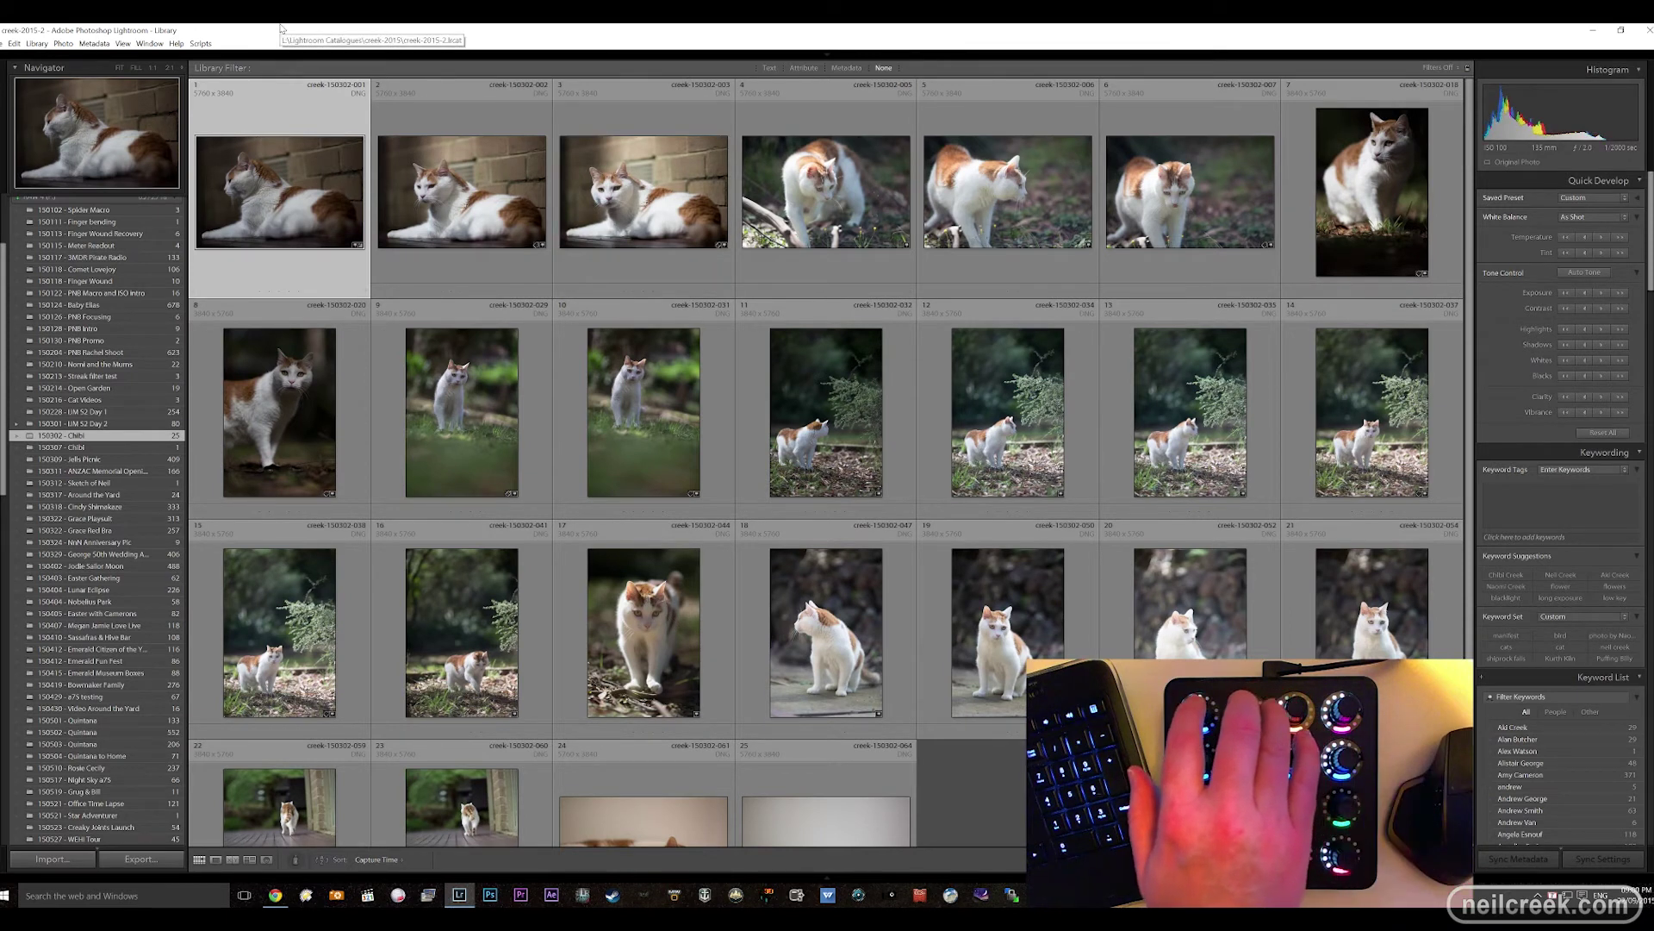
key("Right")
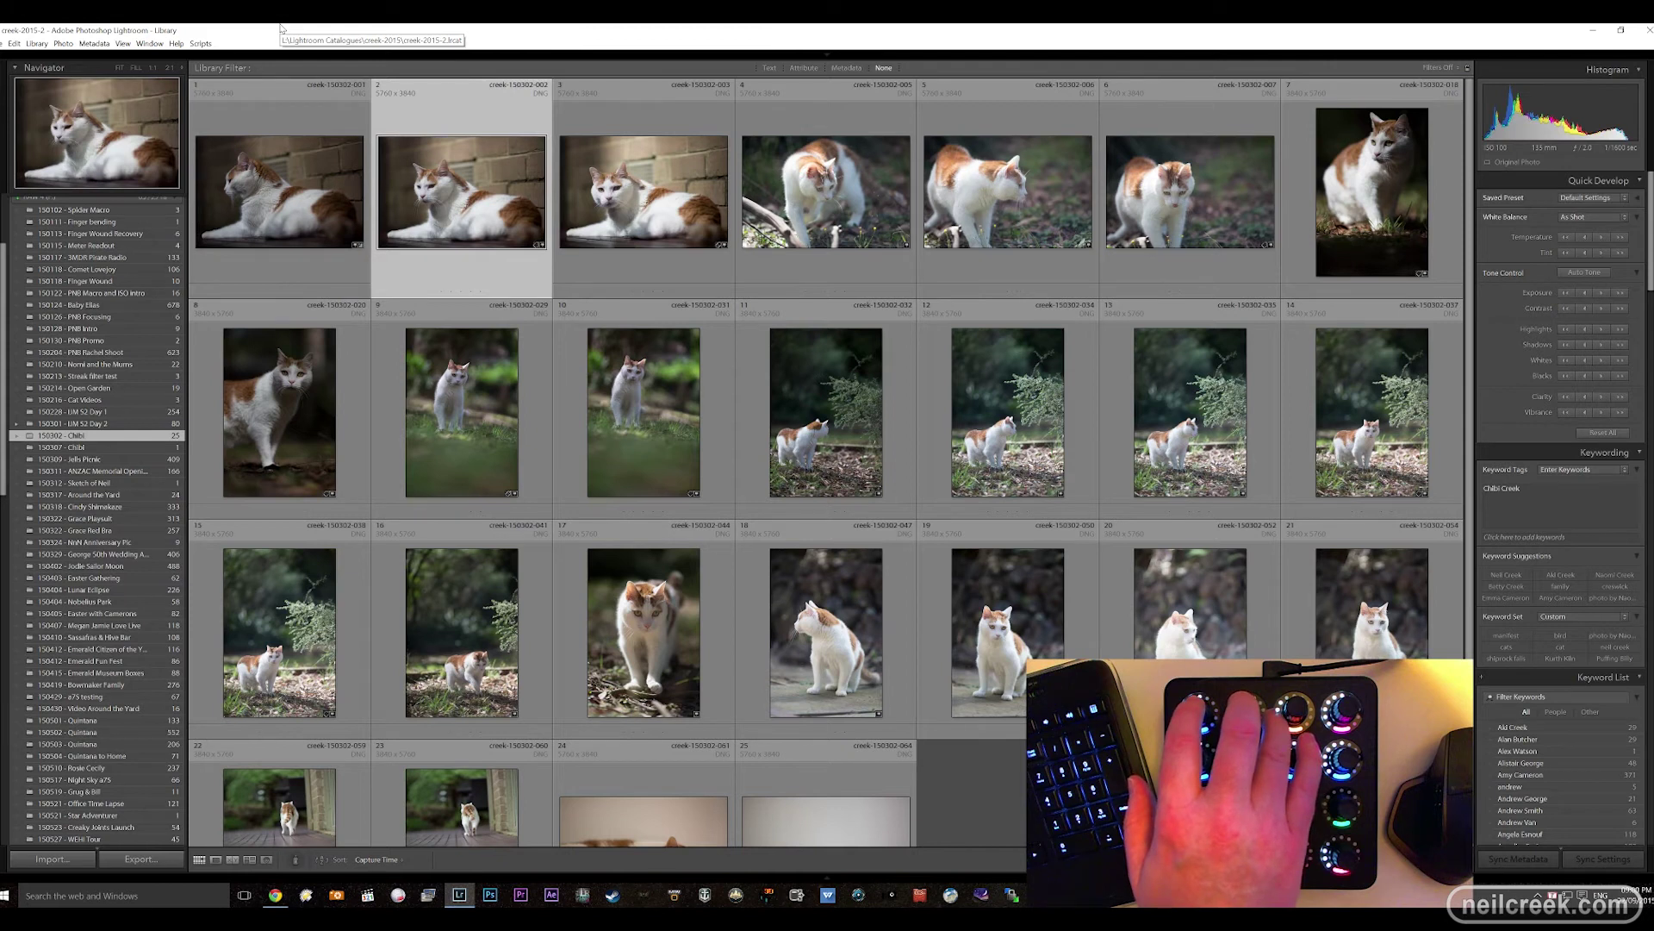
key("Right")
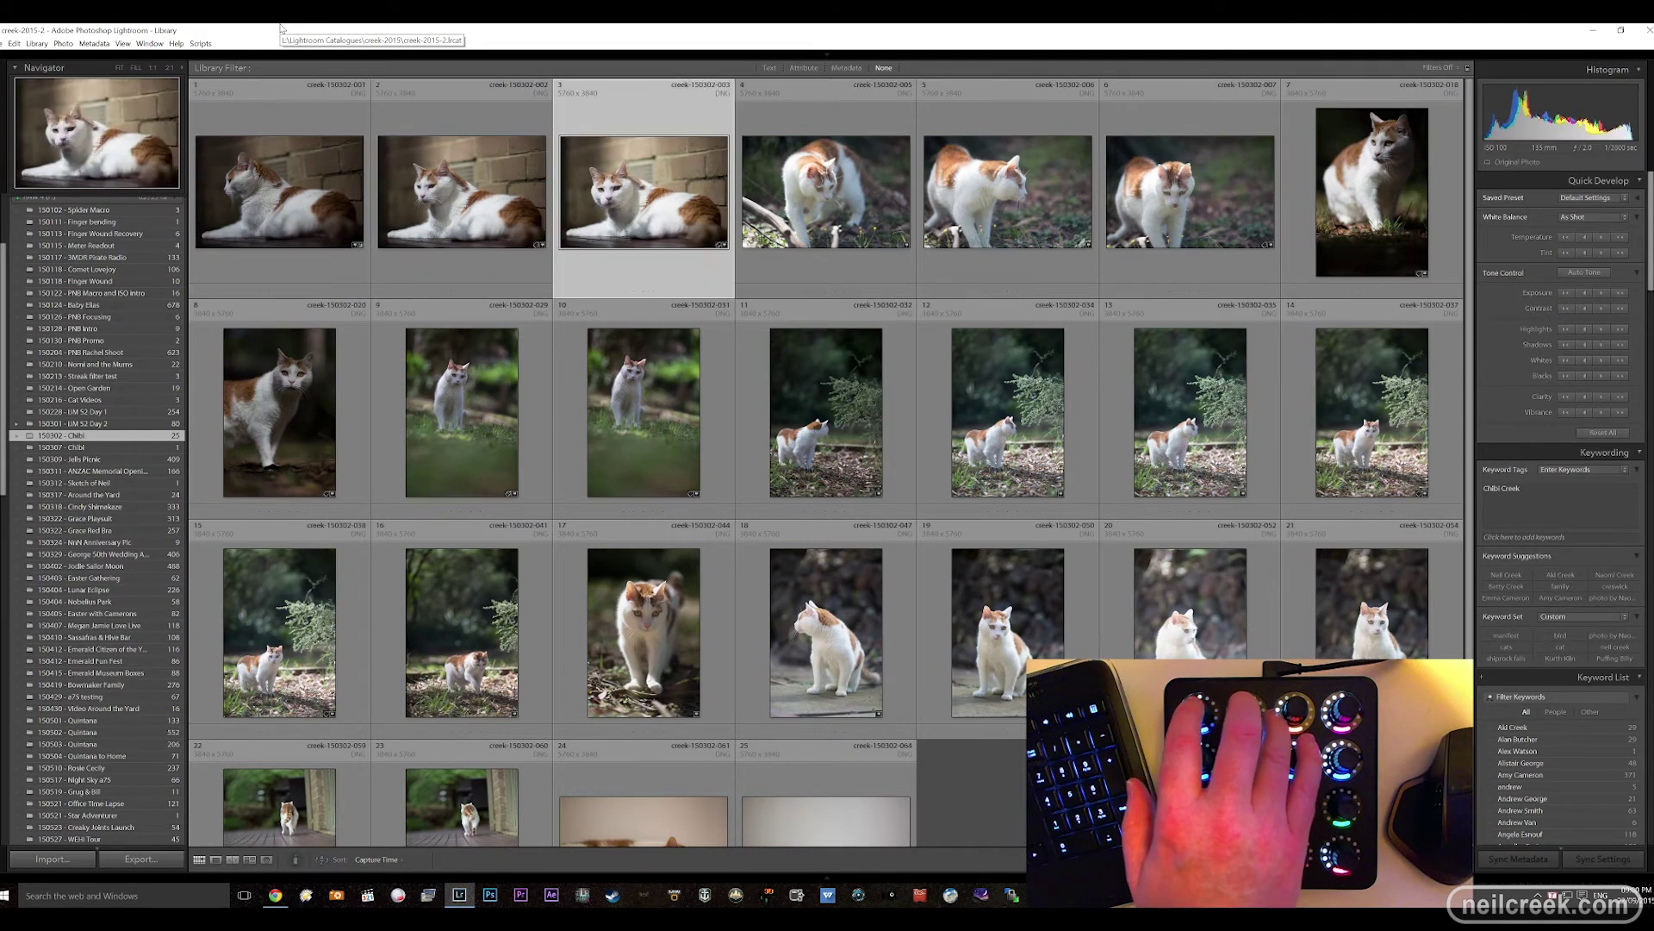
key("Left")
key("Left")
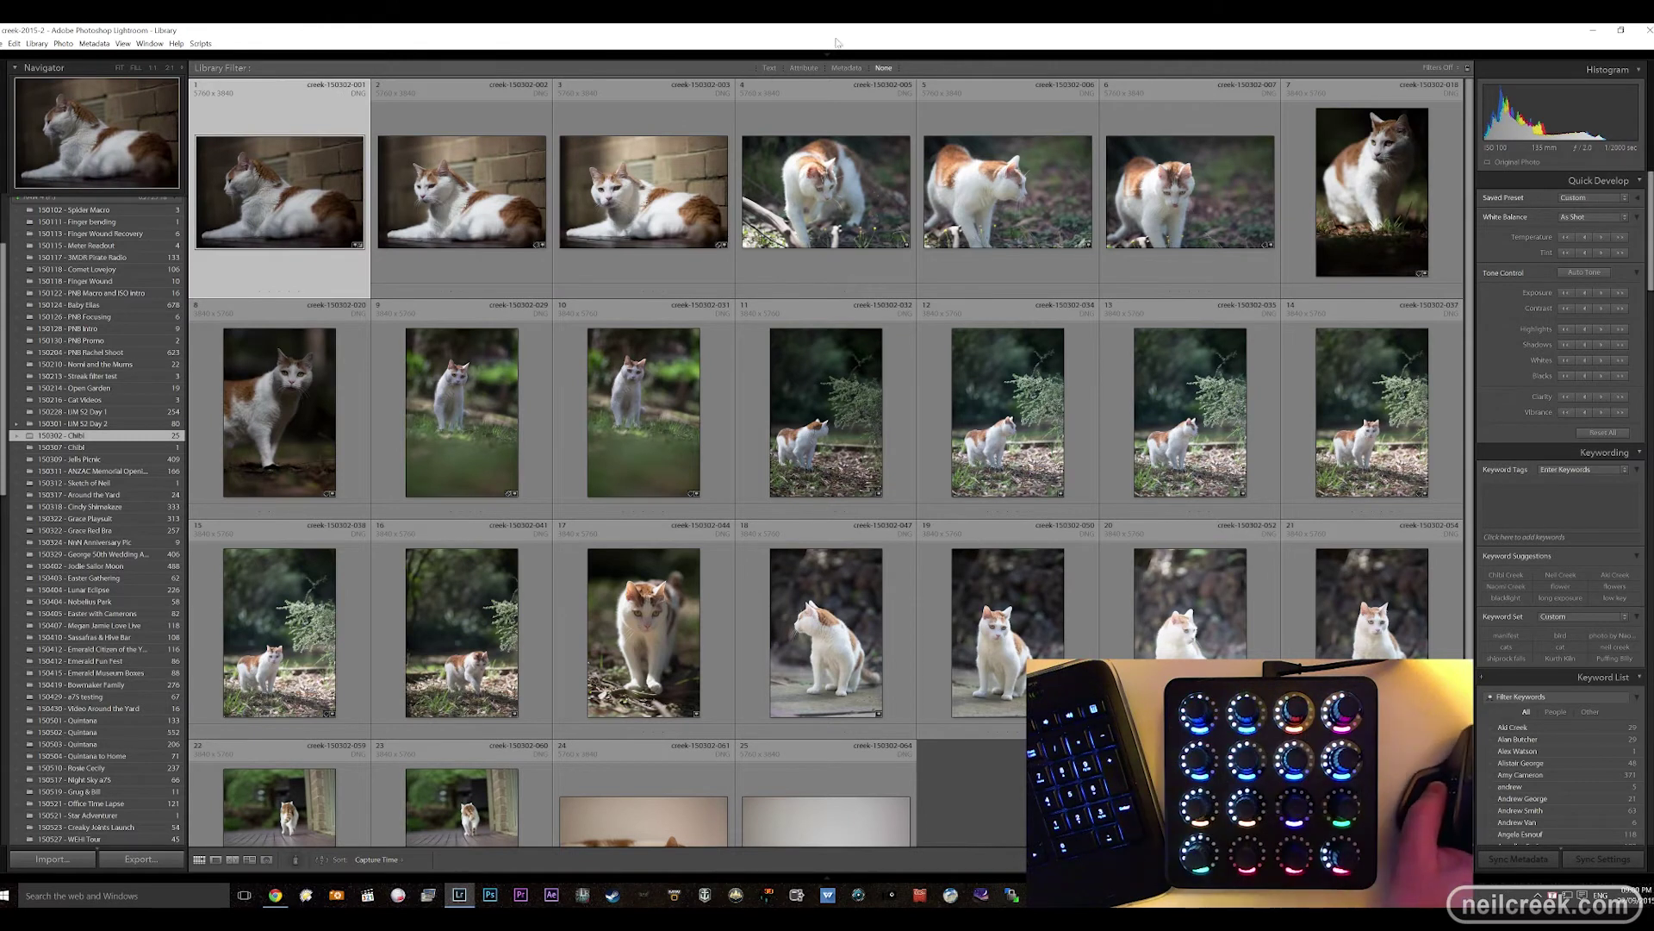
Open the first cat photo in Develop, reject it, and raise the next shot's star rating.
key("d")
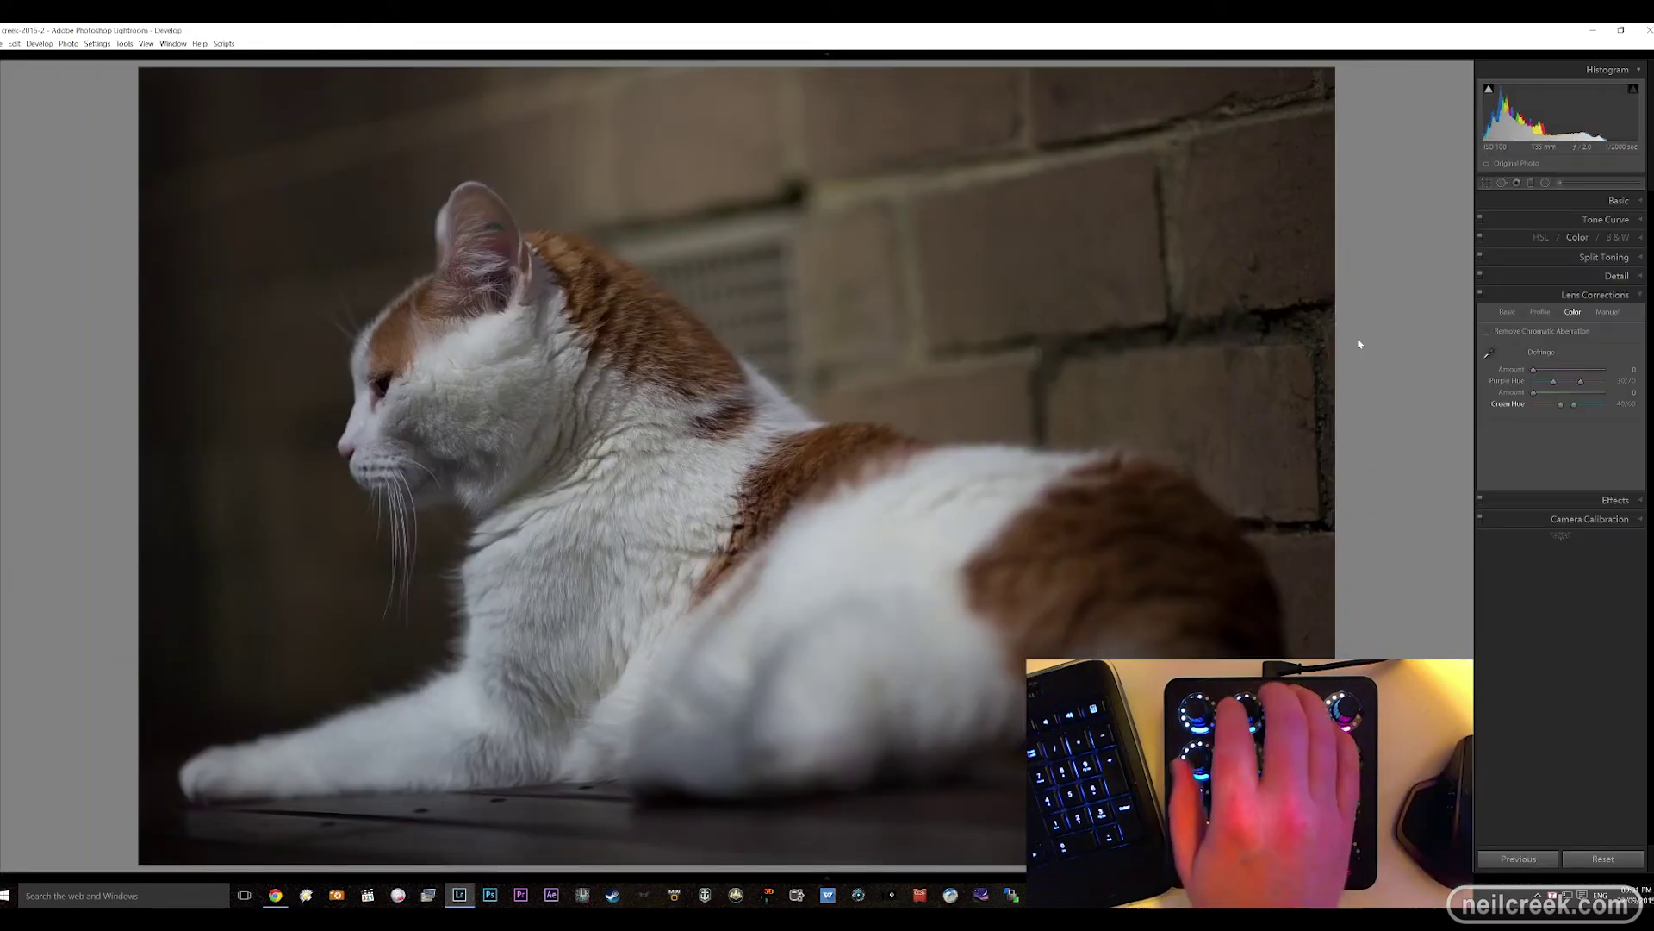
key("Right")
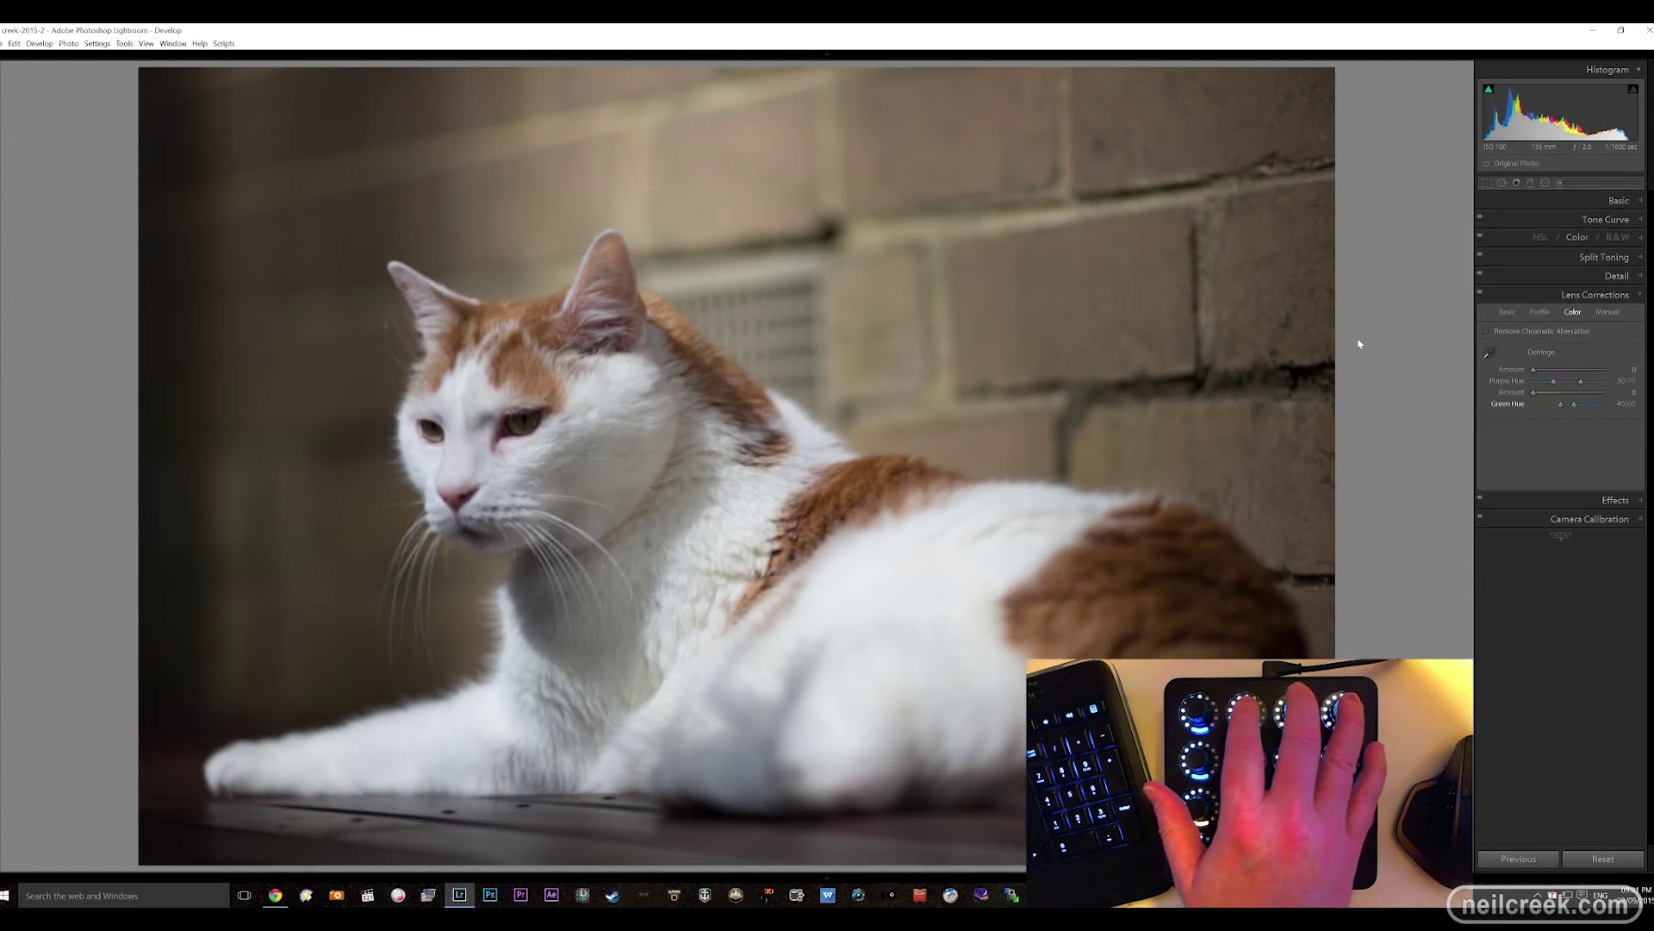
key("Right")
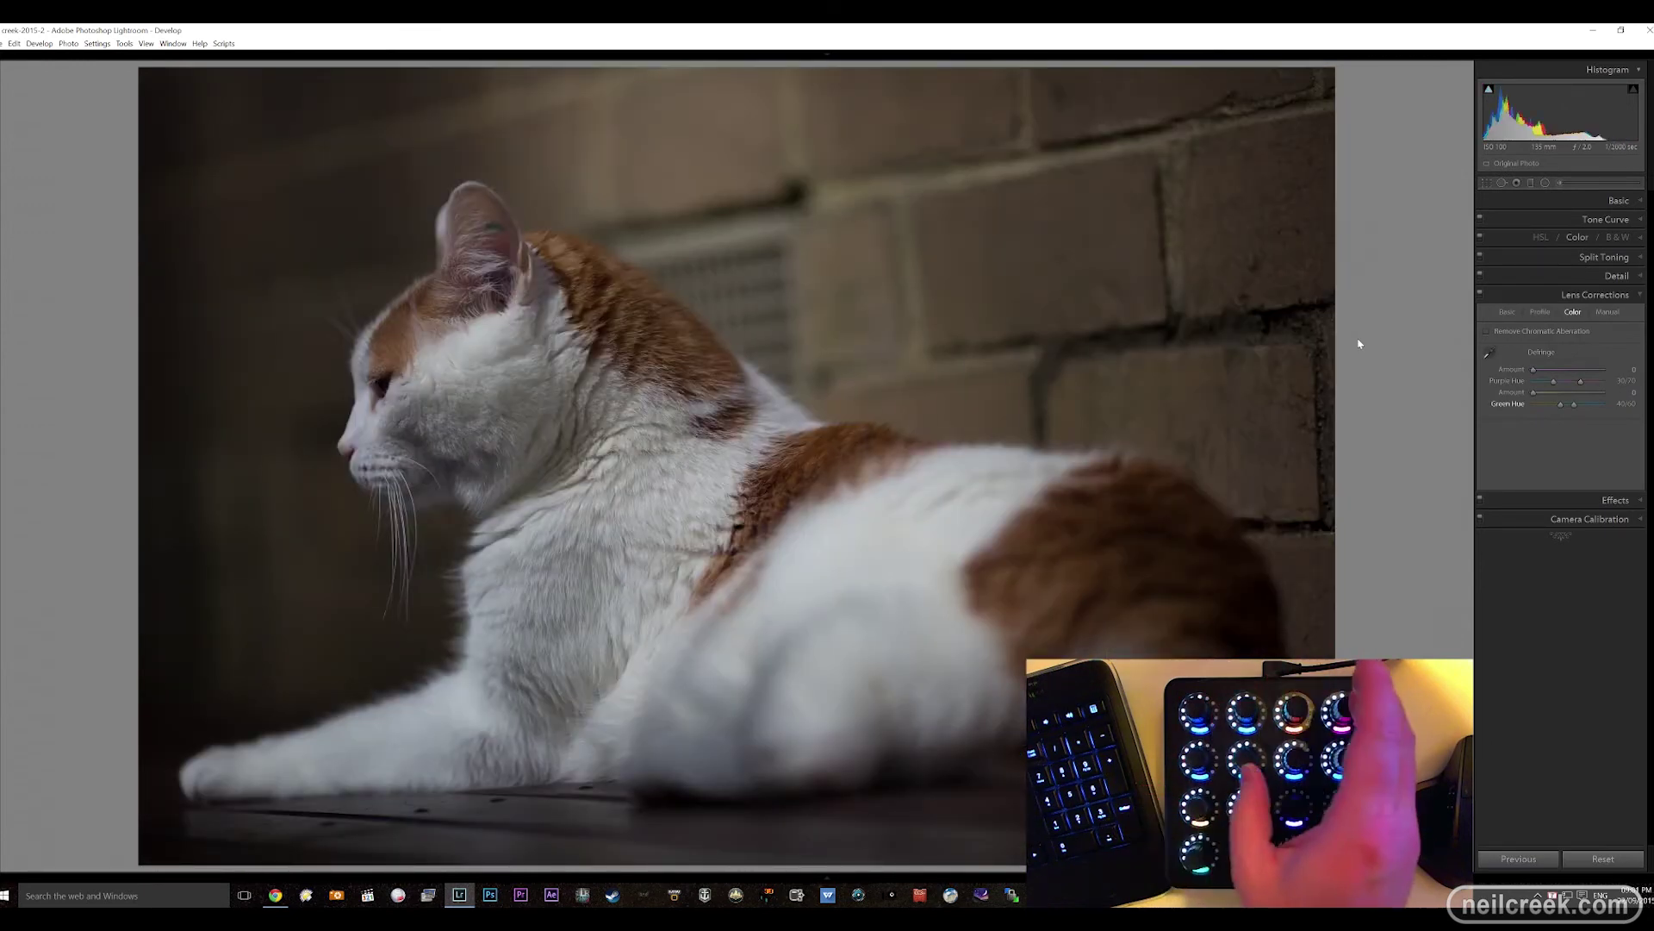
key("ctrl+1")
key("x")
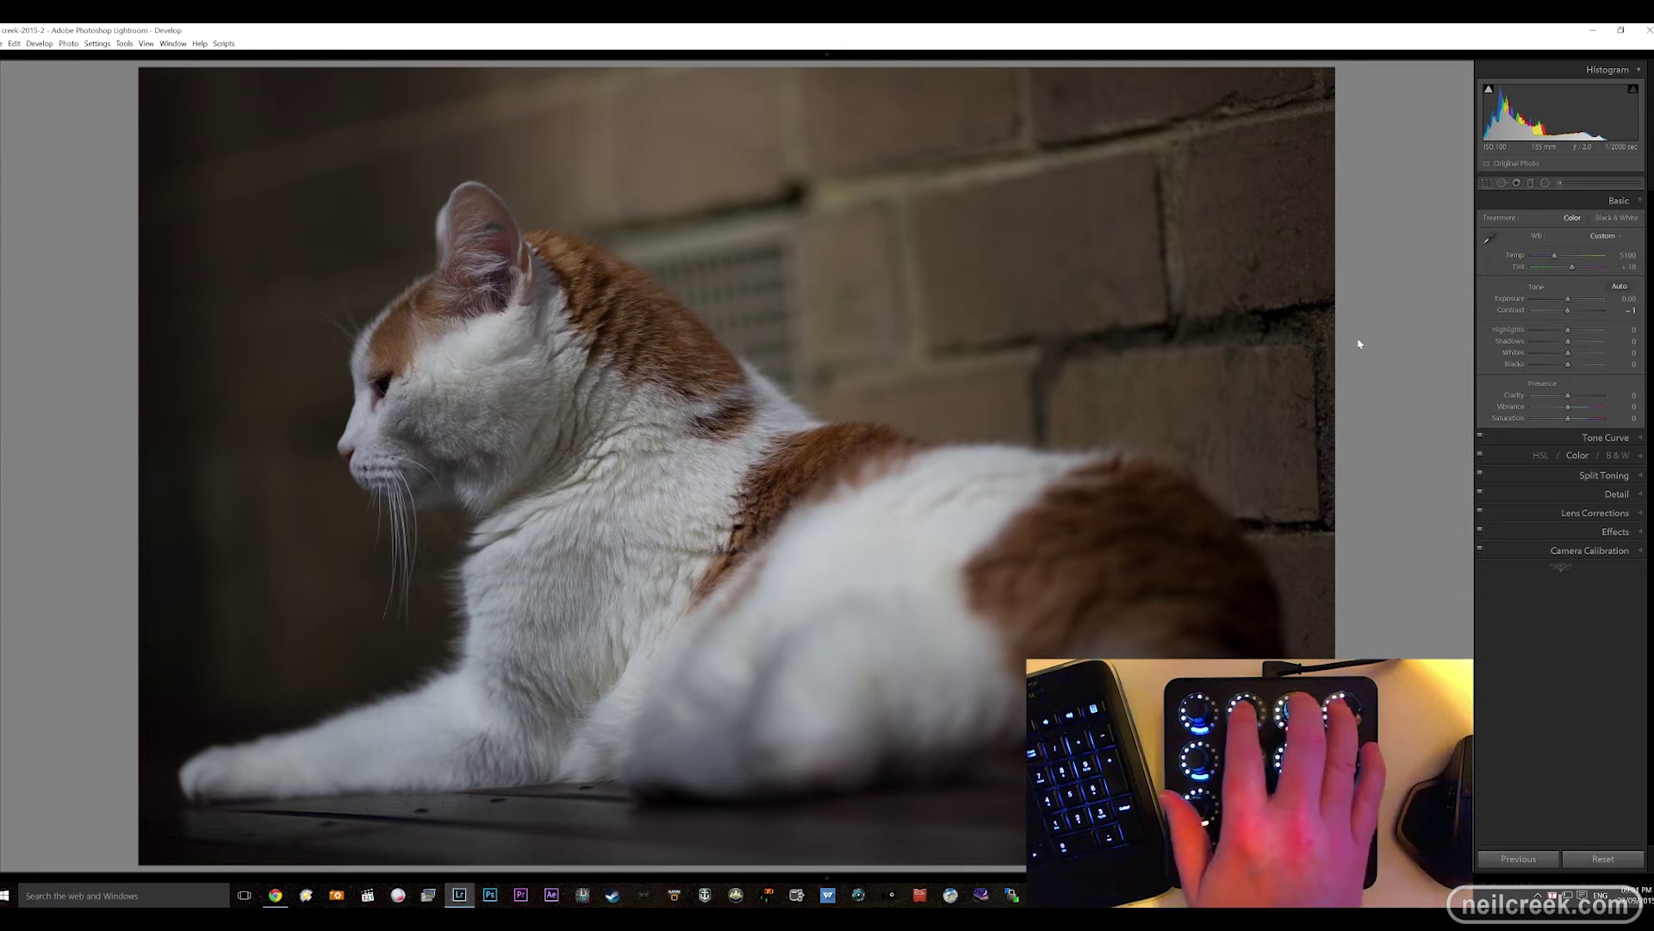
key("Right")
key("Right")
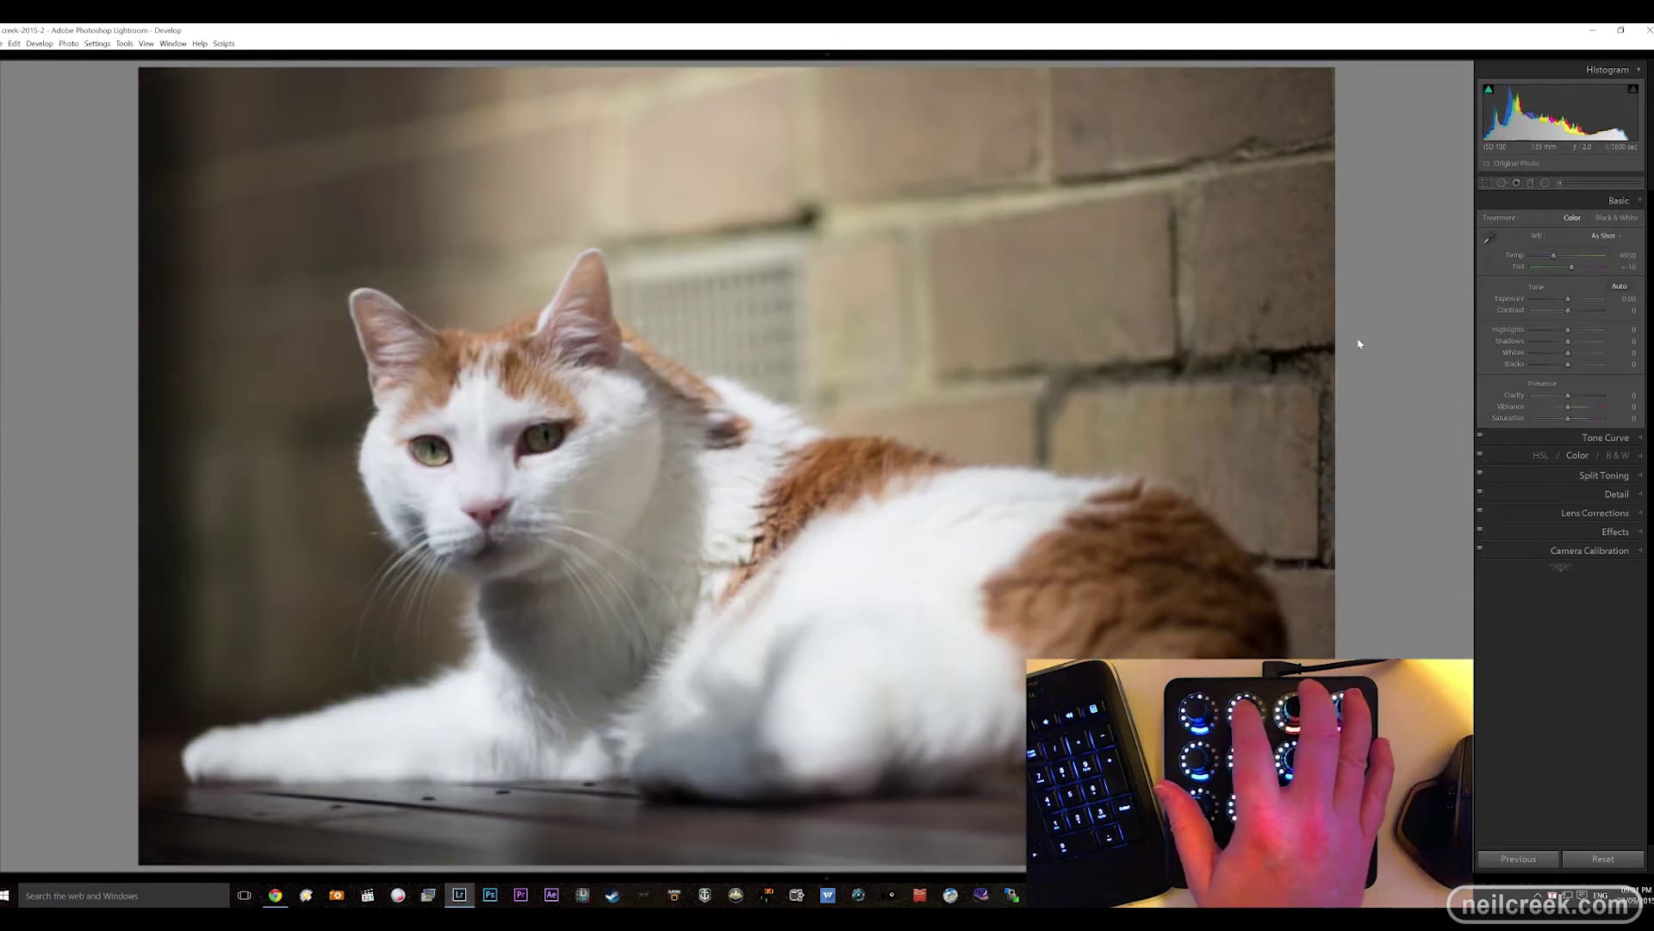
key("bracketright")
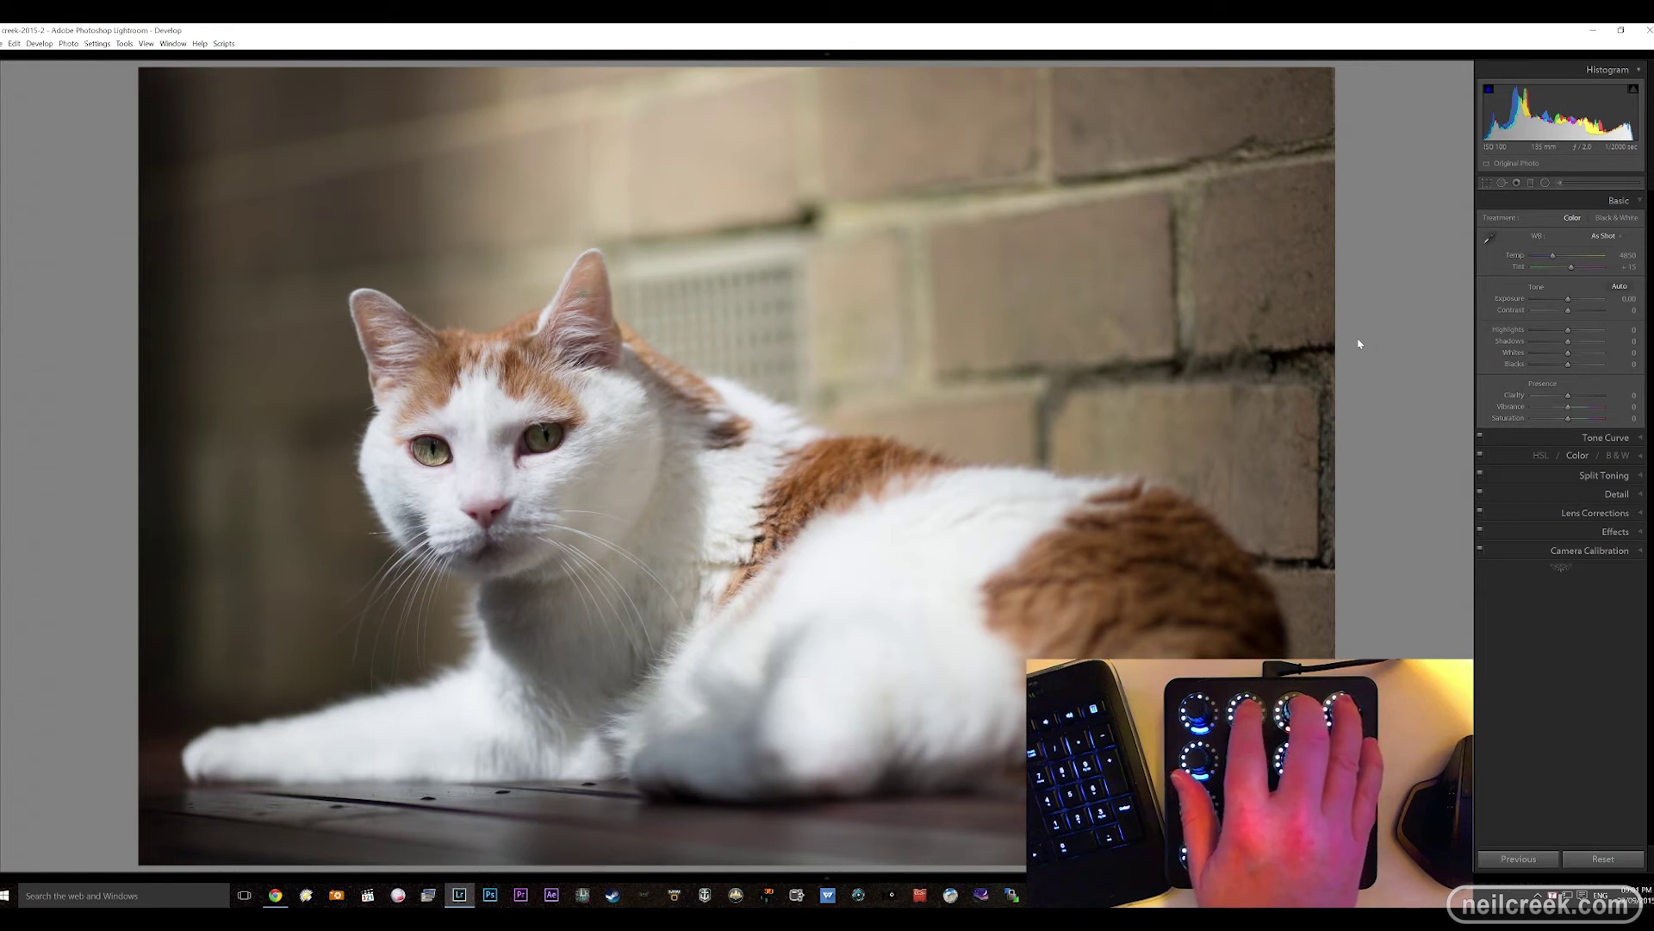
Reject the lying and walking cat photos and raise the ratings of the next two keepers.
key("x")
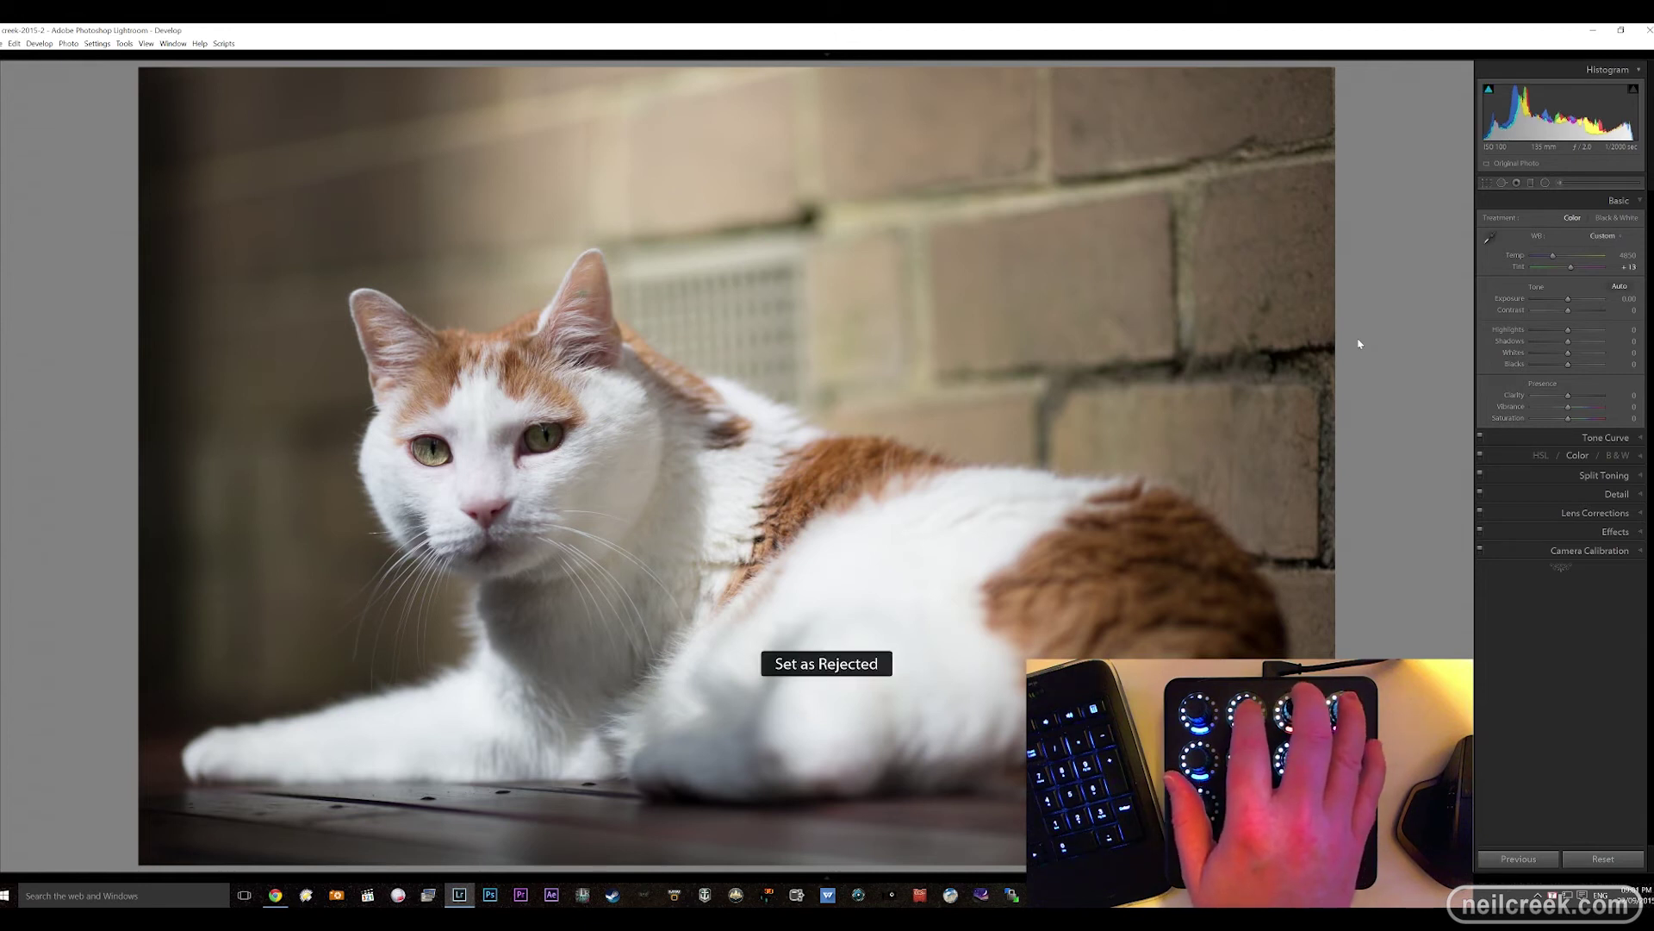
key("Right")
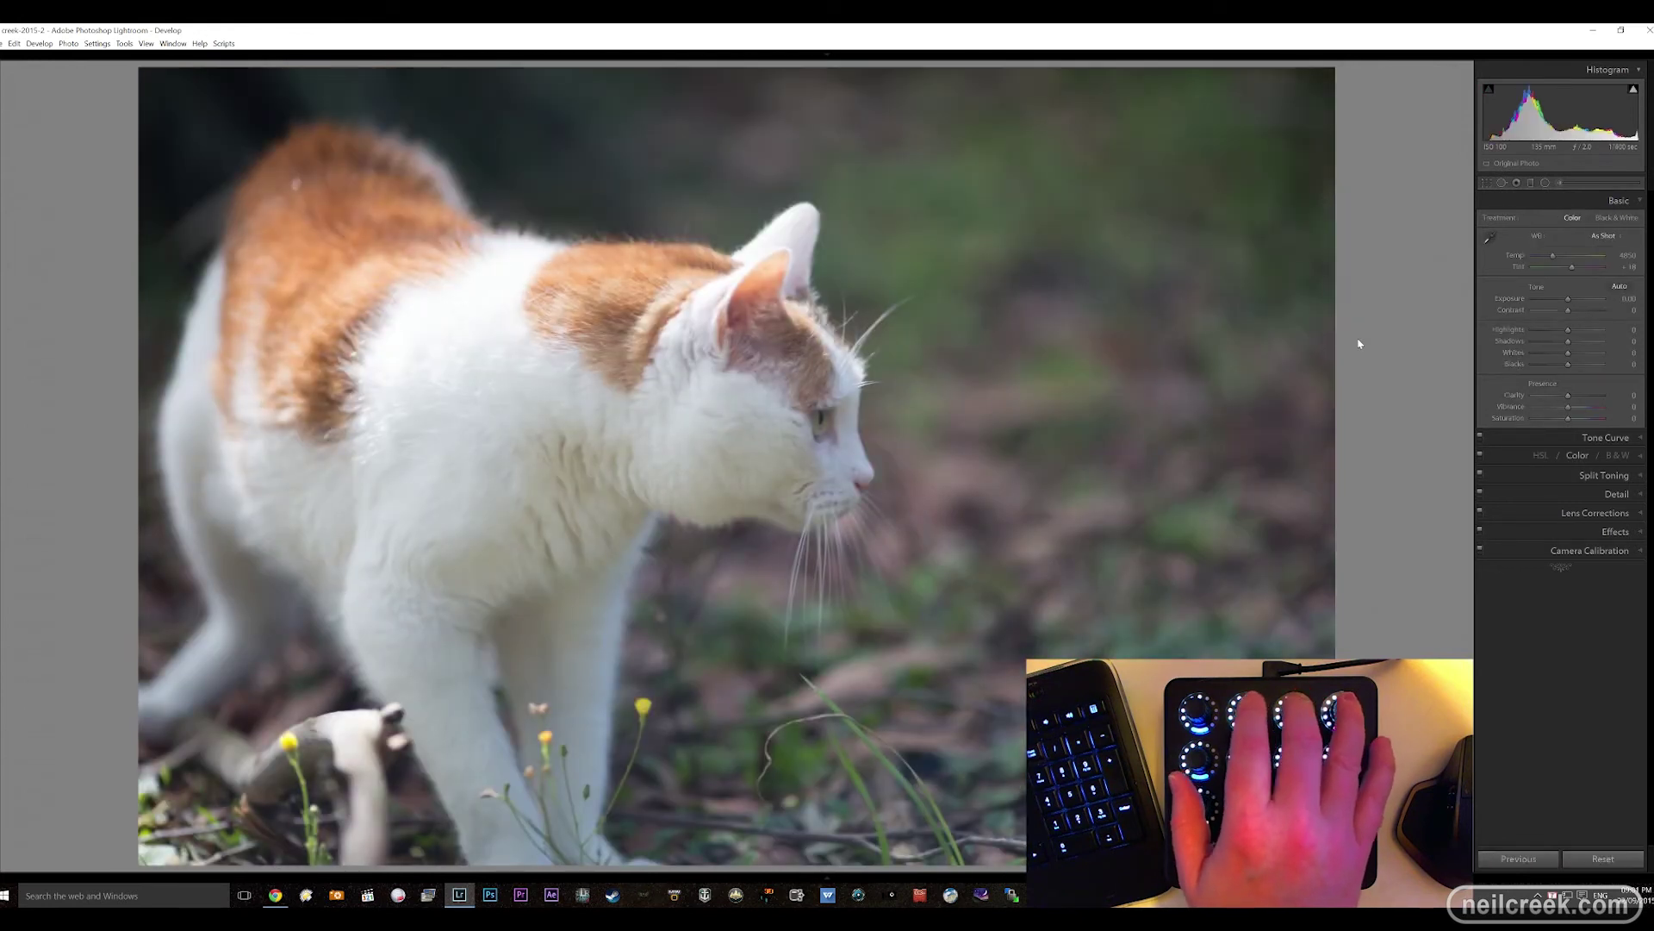
key("x")
key("Right")
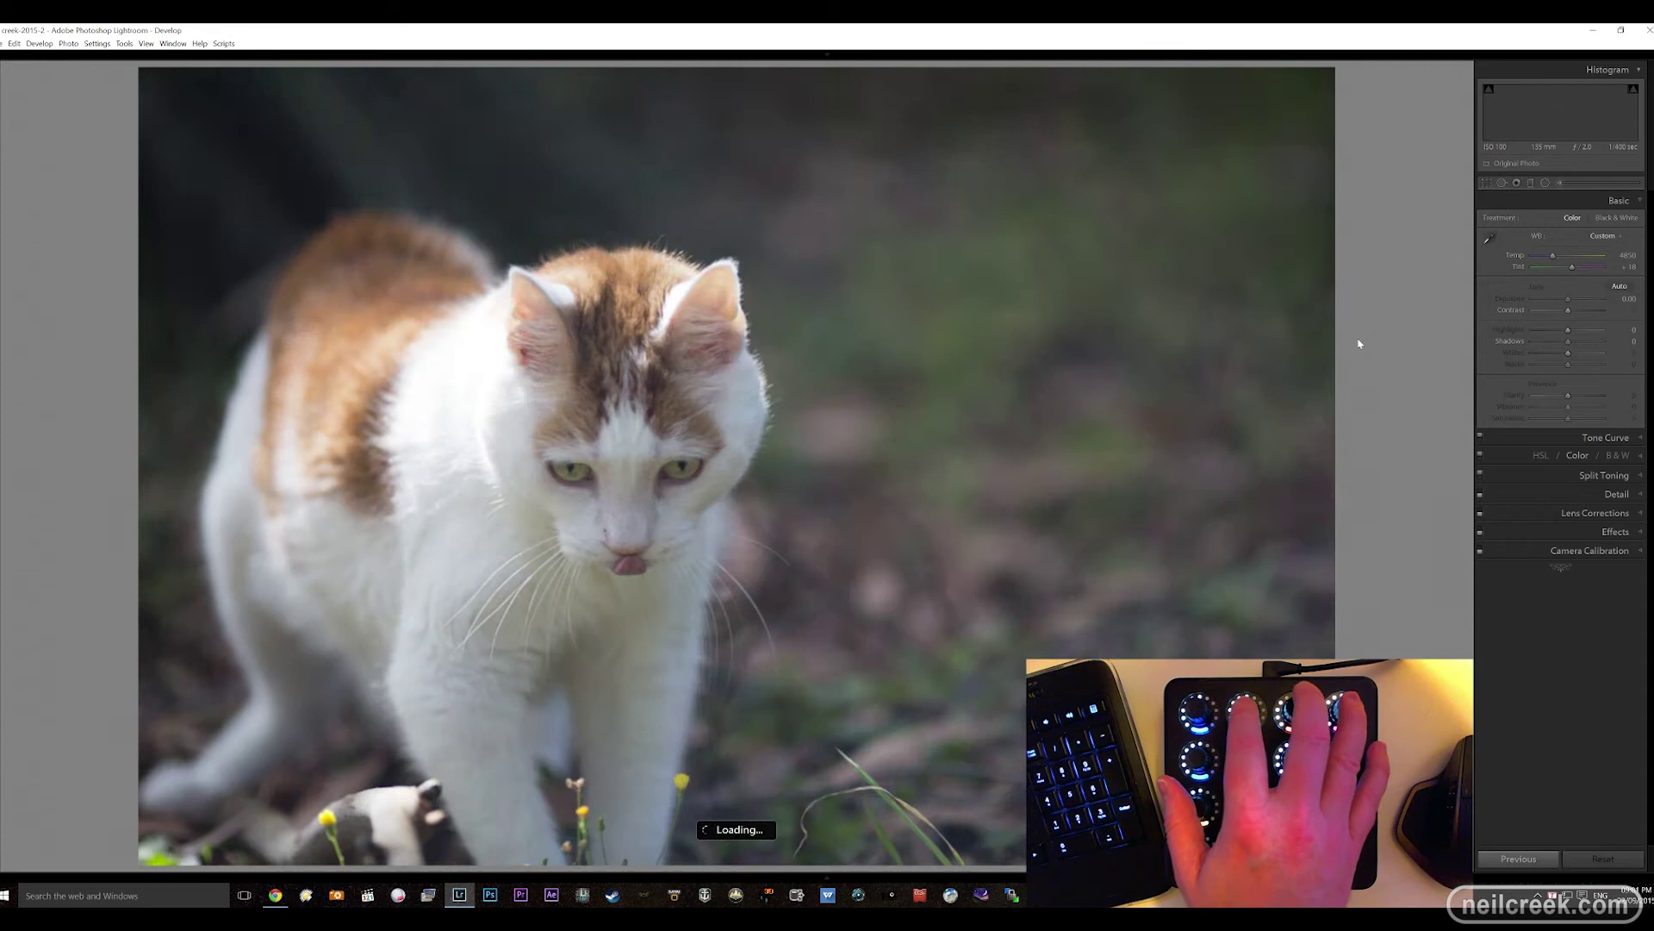
key("Right")
key("bracketright")
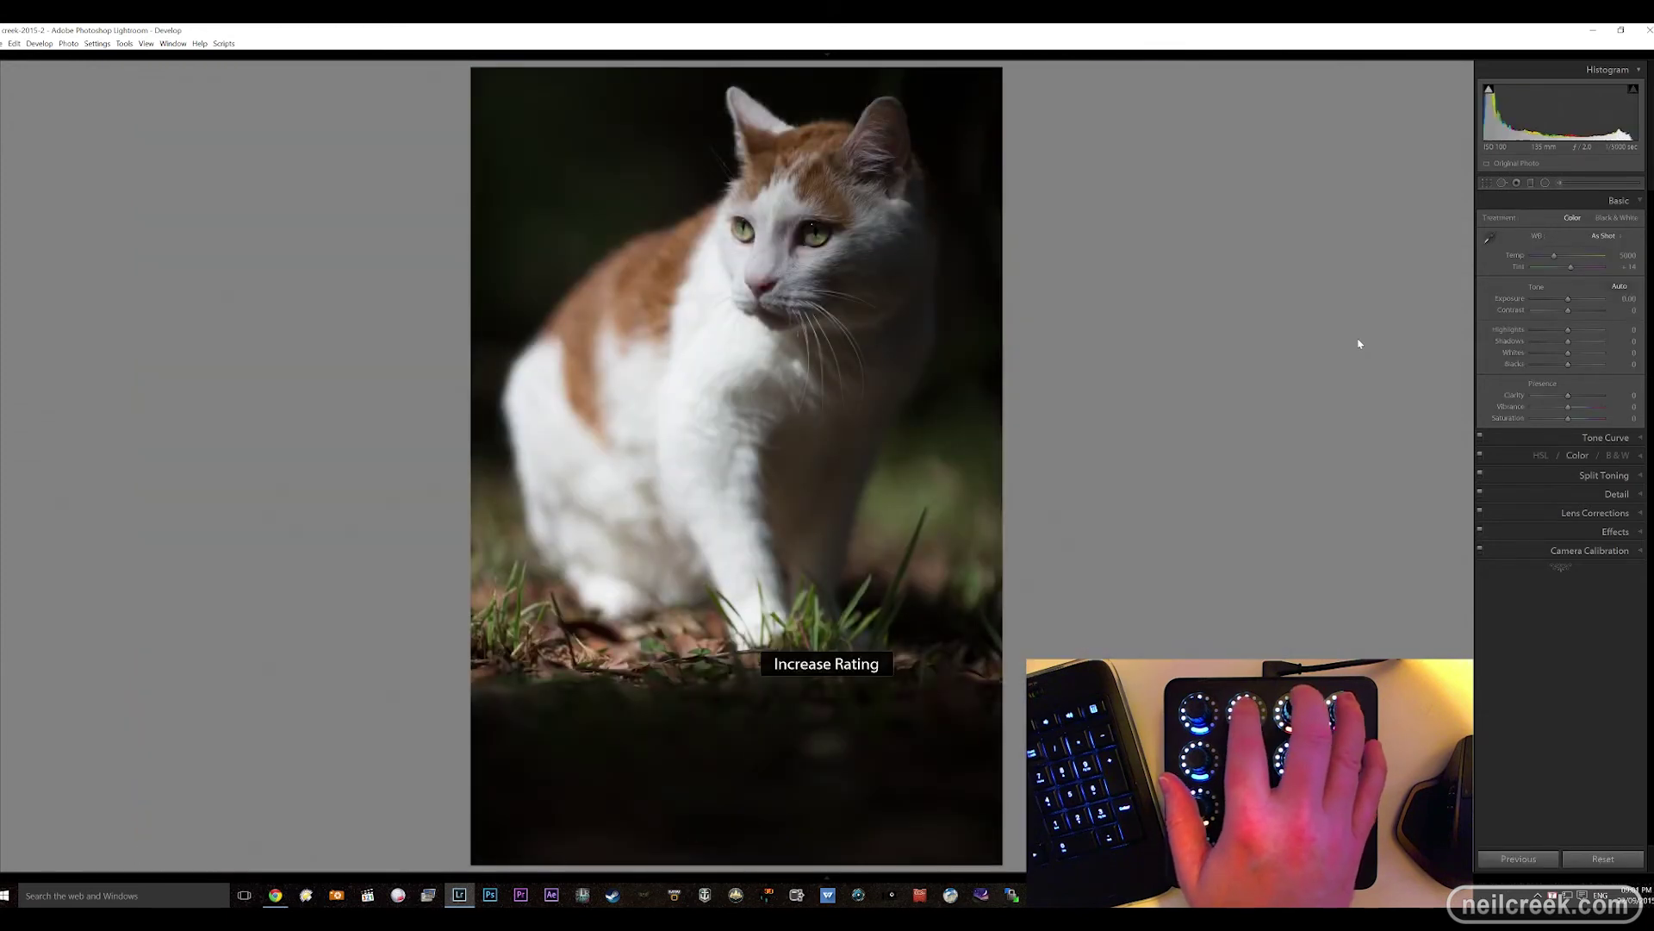
key("Right")
key("Right")
key("Right")
key("bracketright")
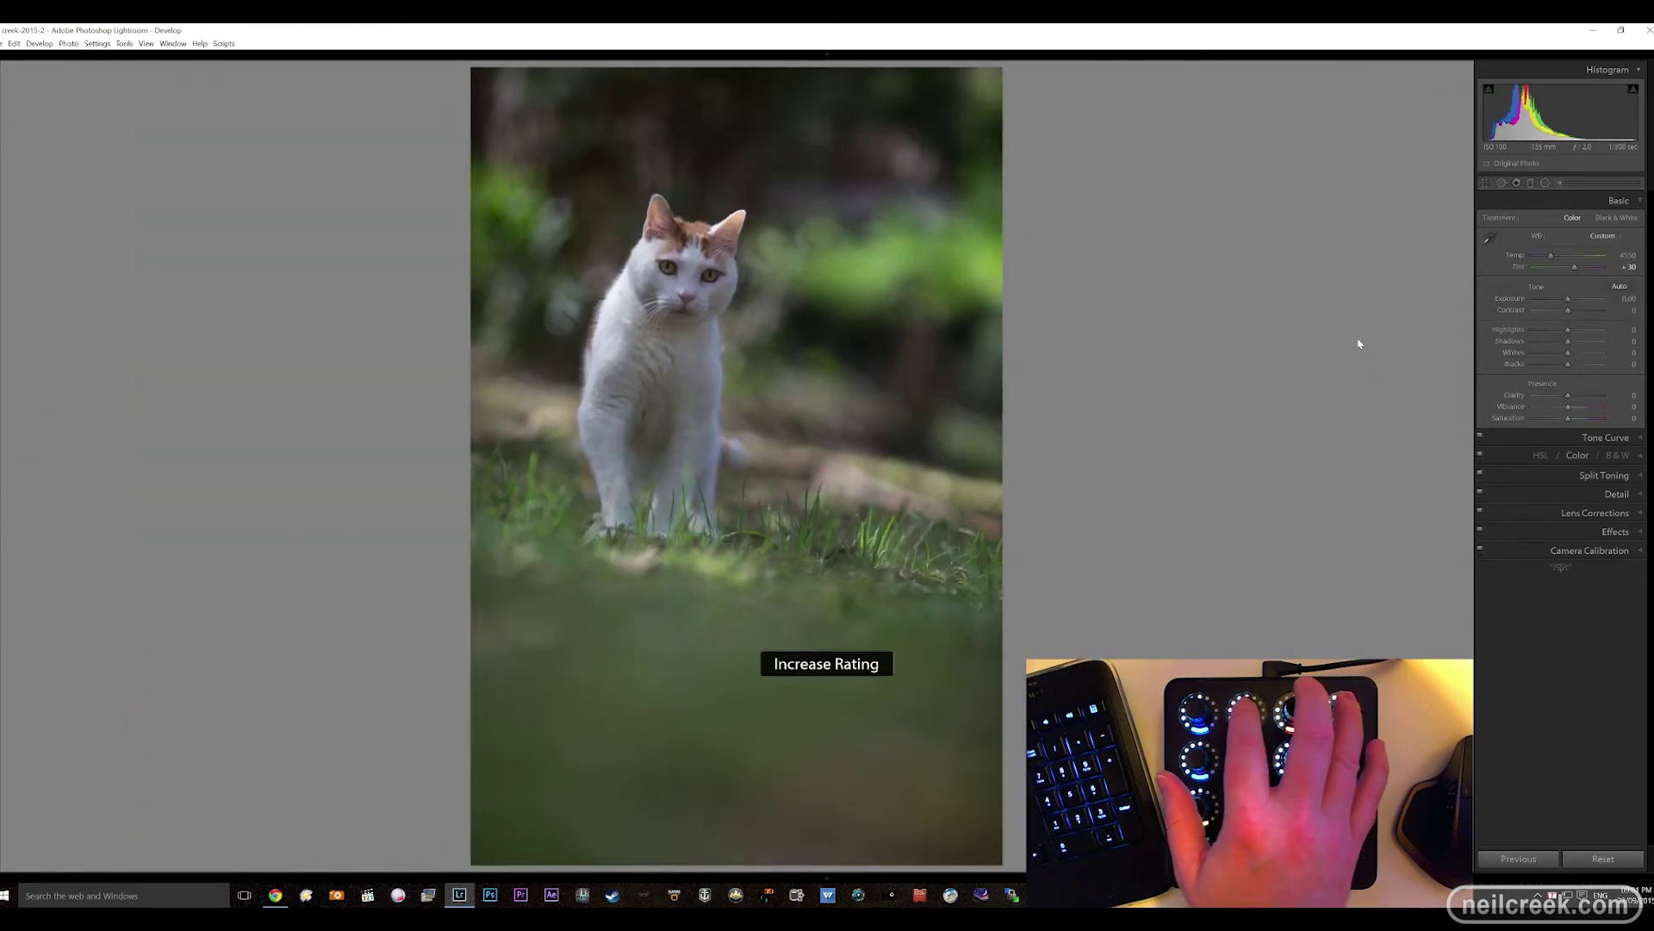
Reject the cat-by-the-bush shot and another weak one, raising ratings on the remaining keepers.
key("Right")
key("x")
key("Right")
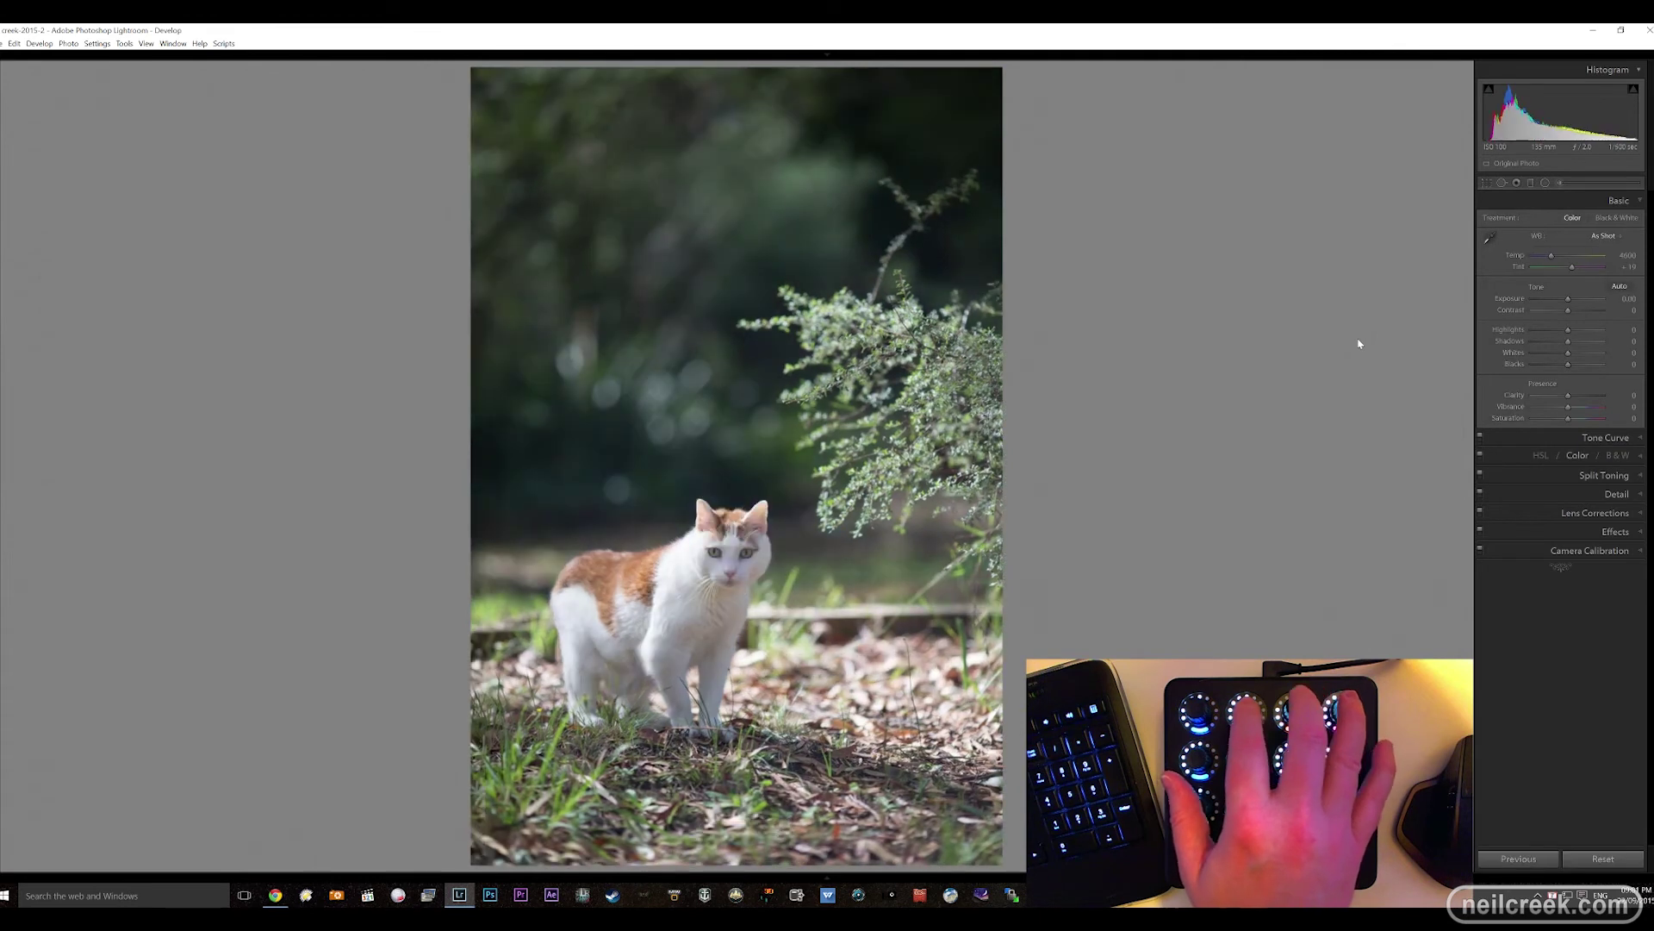
key("bracketright")
key("Right")
key("Right")
key("bracketright")
key("x")
key("Right")
key("bracketright")
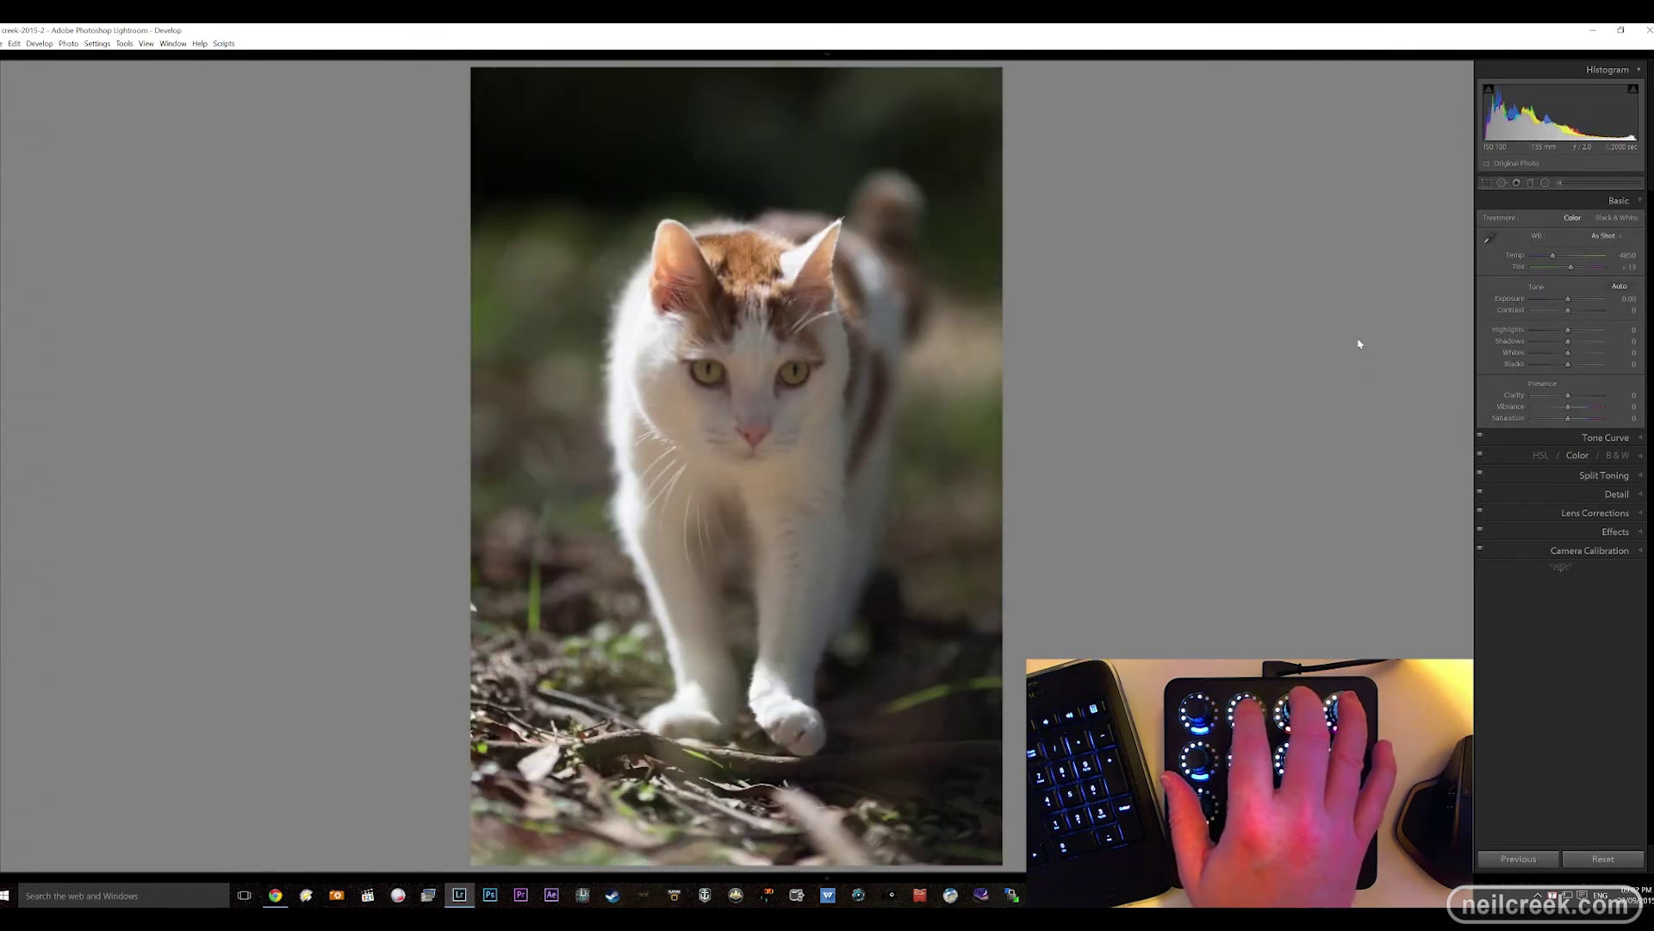
key("Right")
key("Right")
key("bracketright")
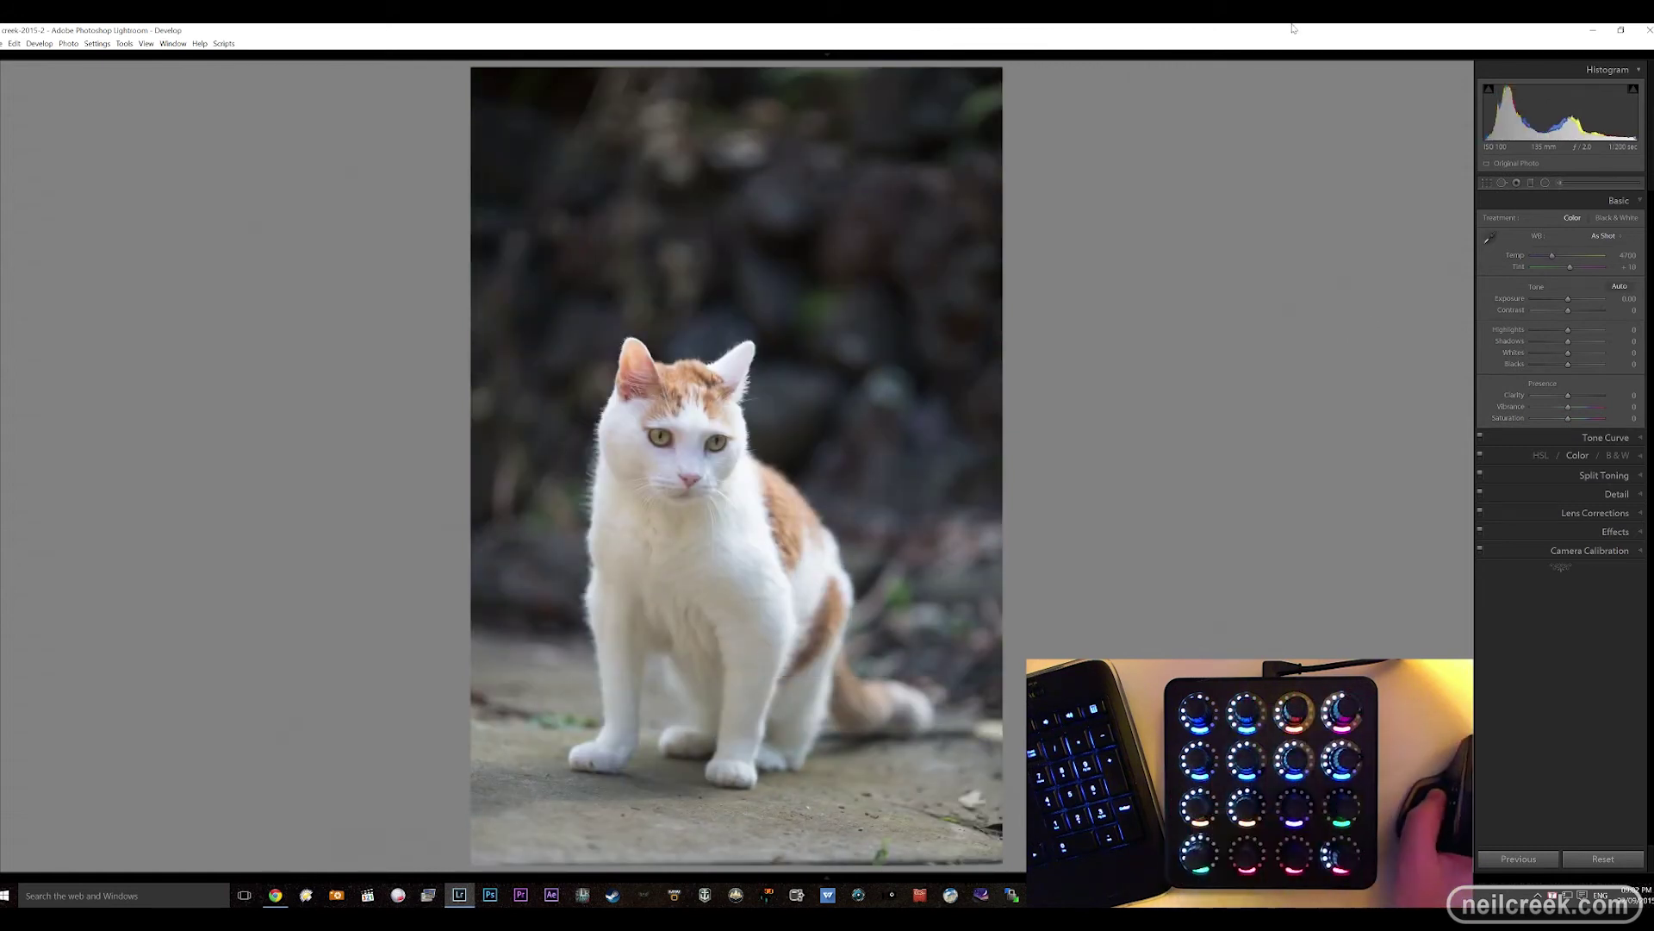
Open the reclining cat by the brick wall from the first filmstrip thumbnail.
mouse_move(1299, 58)
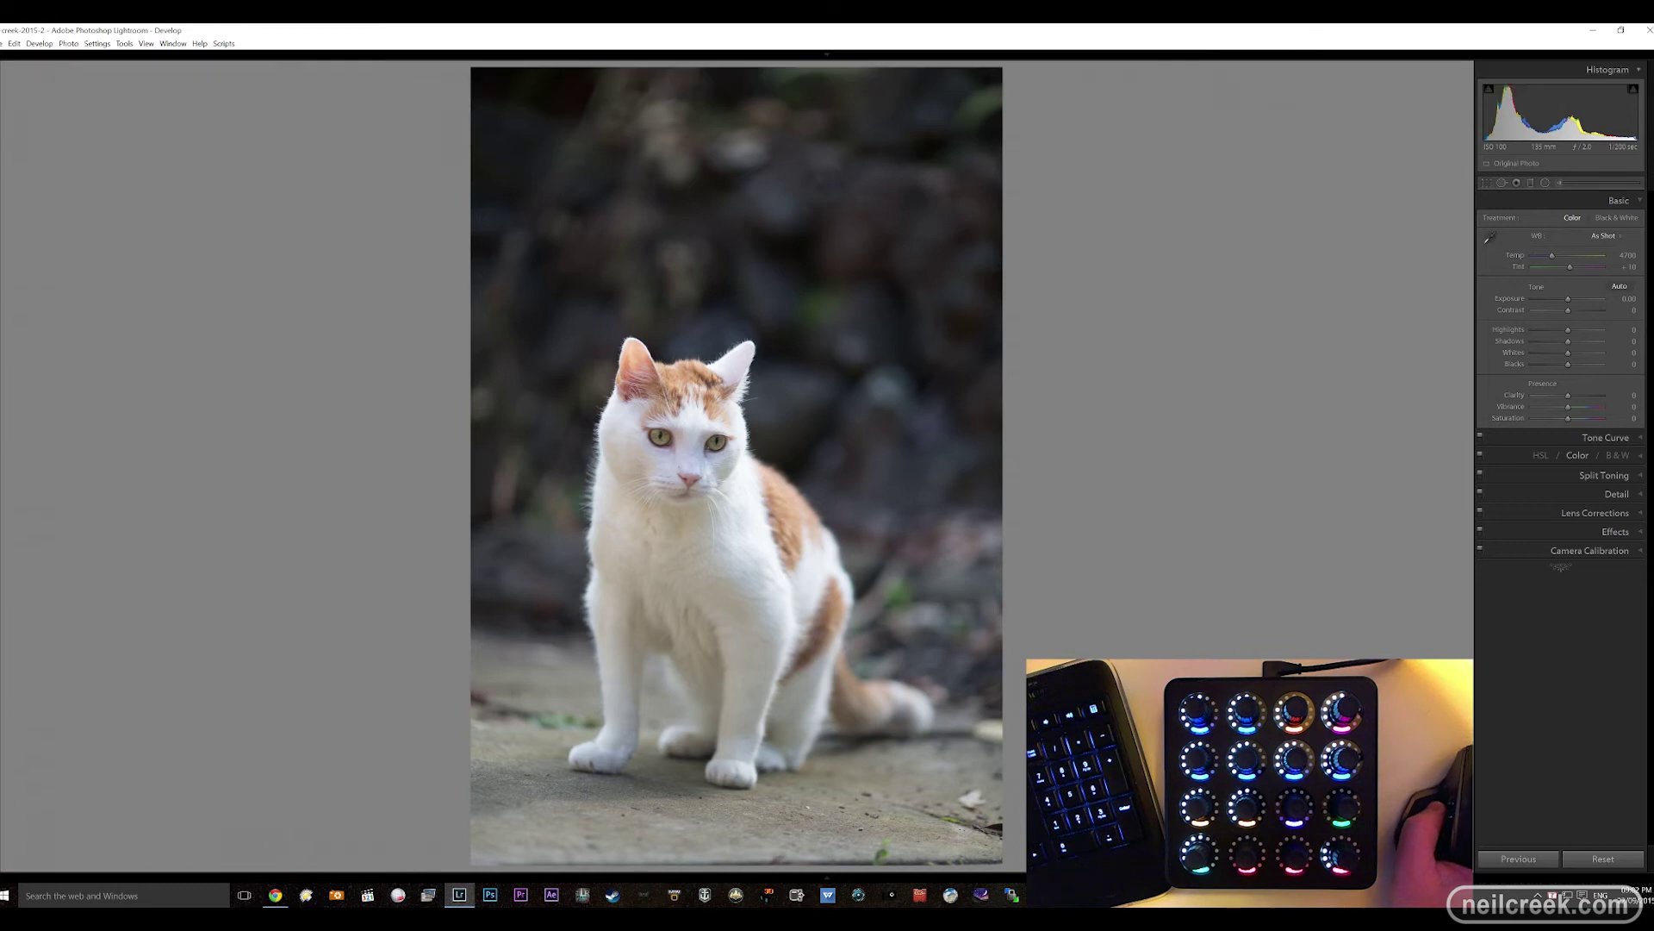
mouse_move(1475, 870)
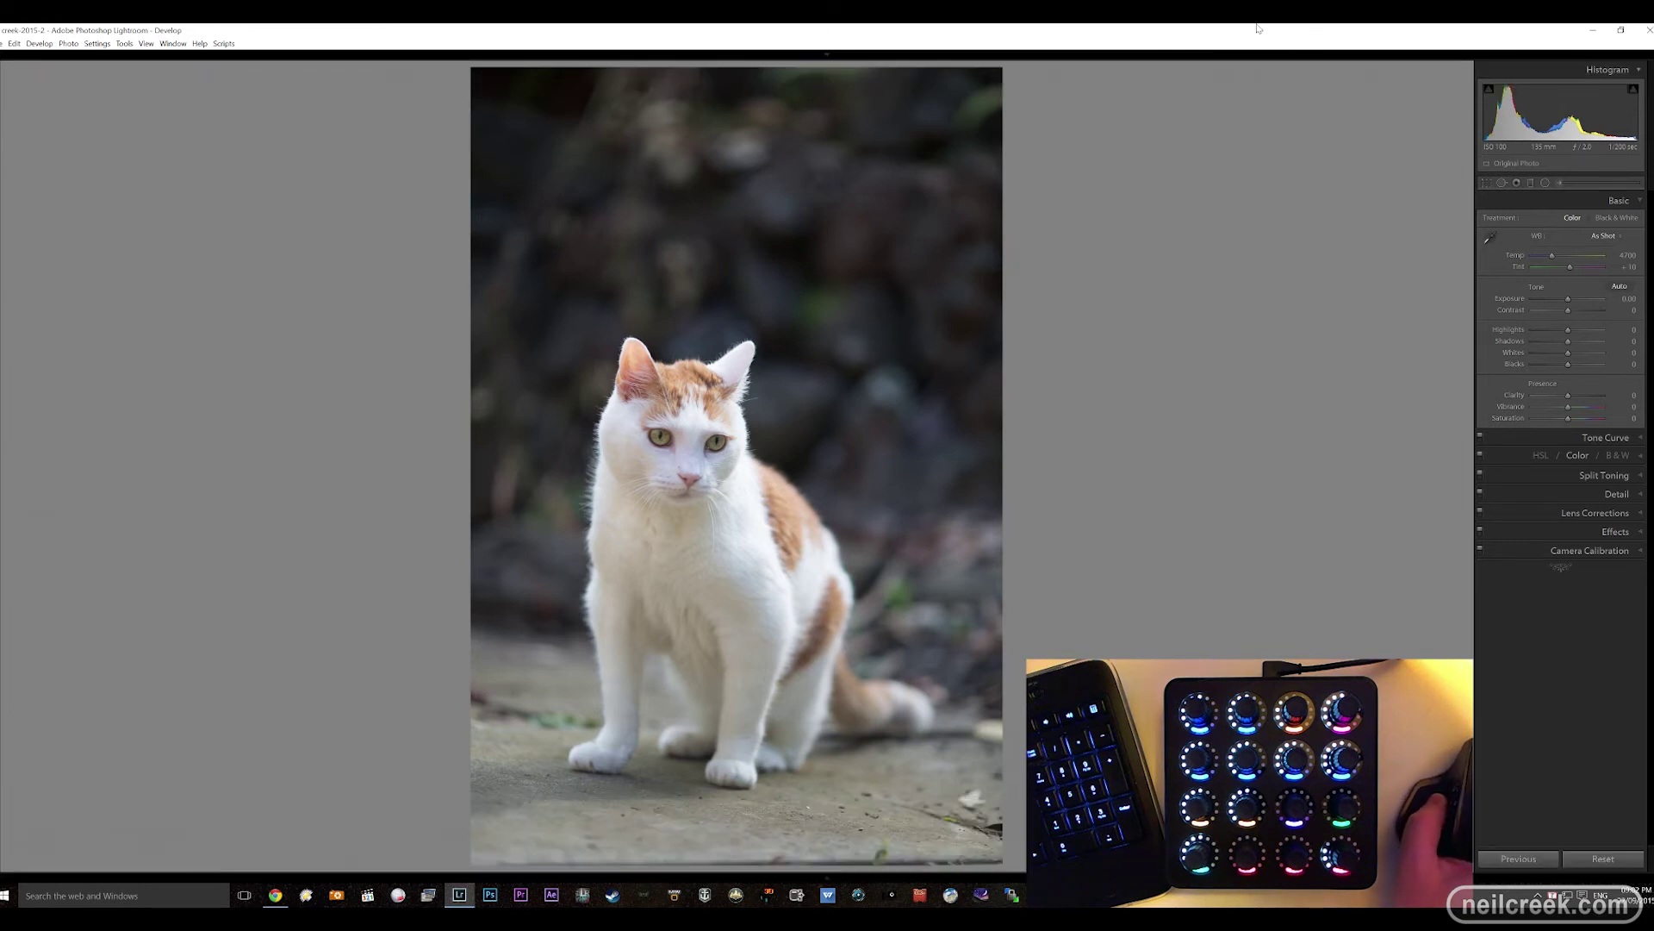
mouse_move(412, 874)
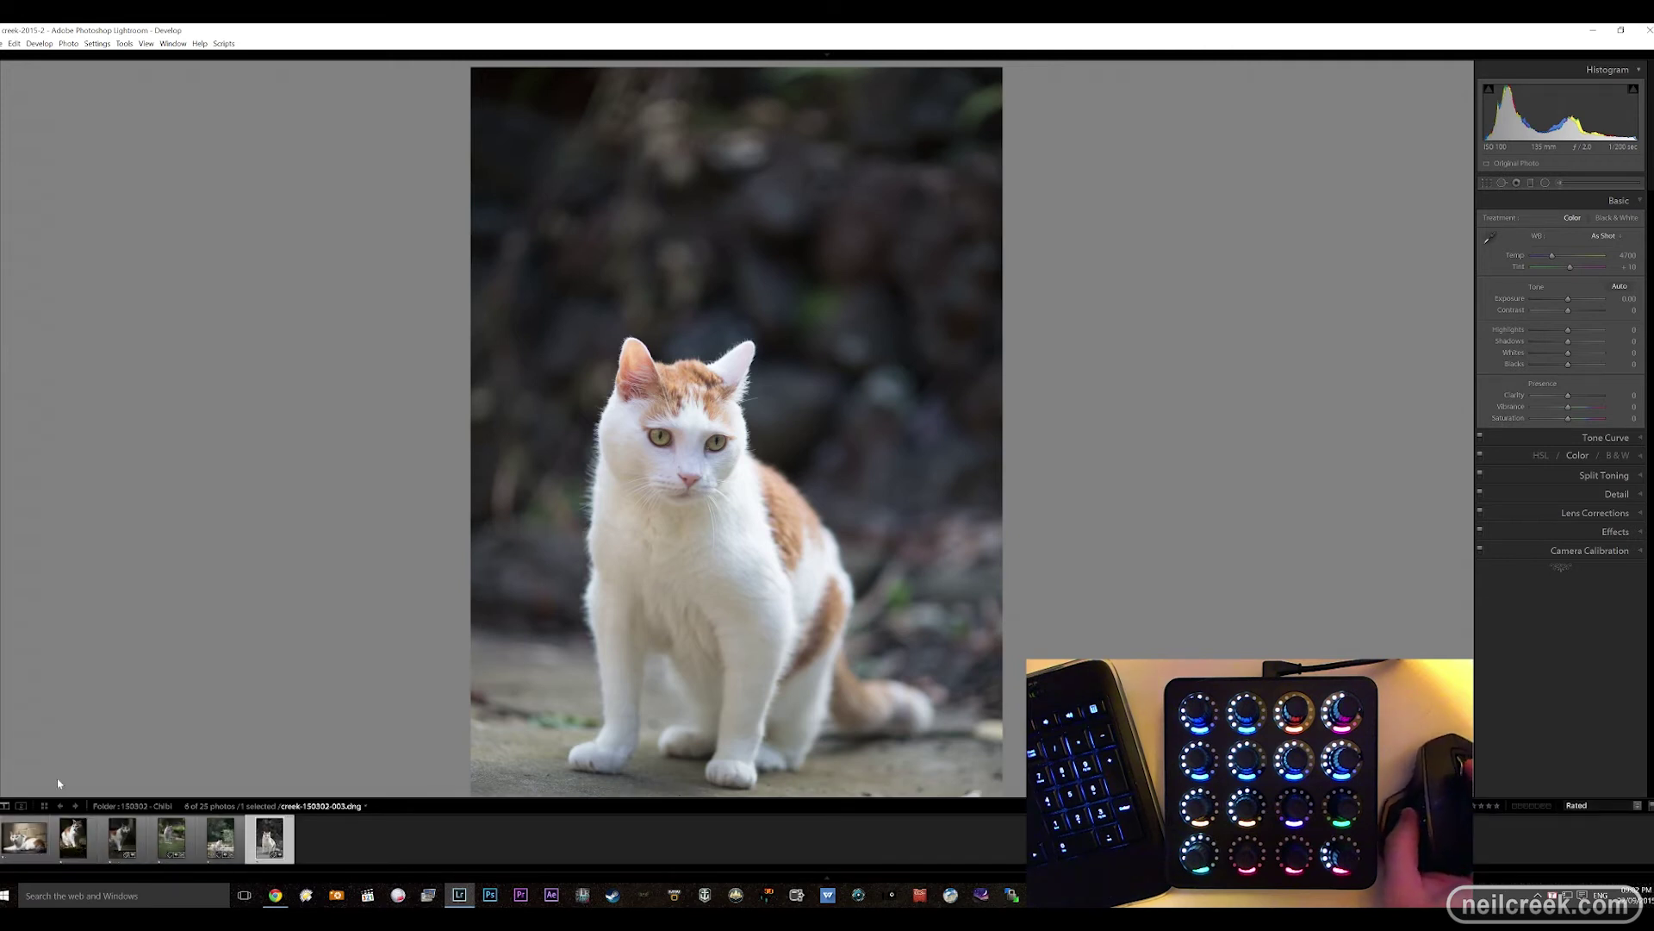
mouse_move(128, 876)
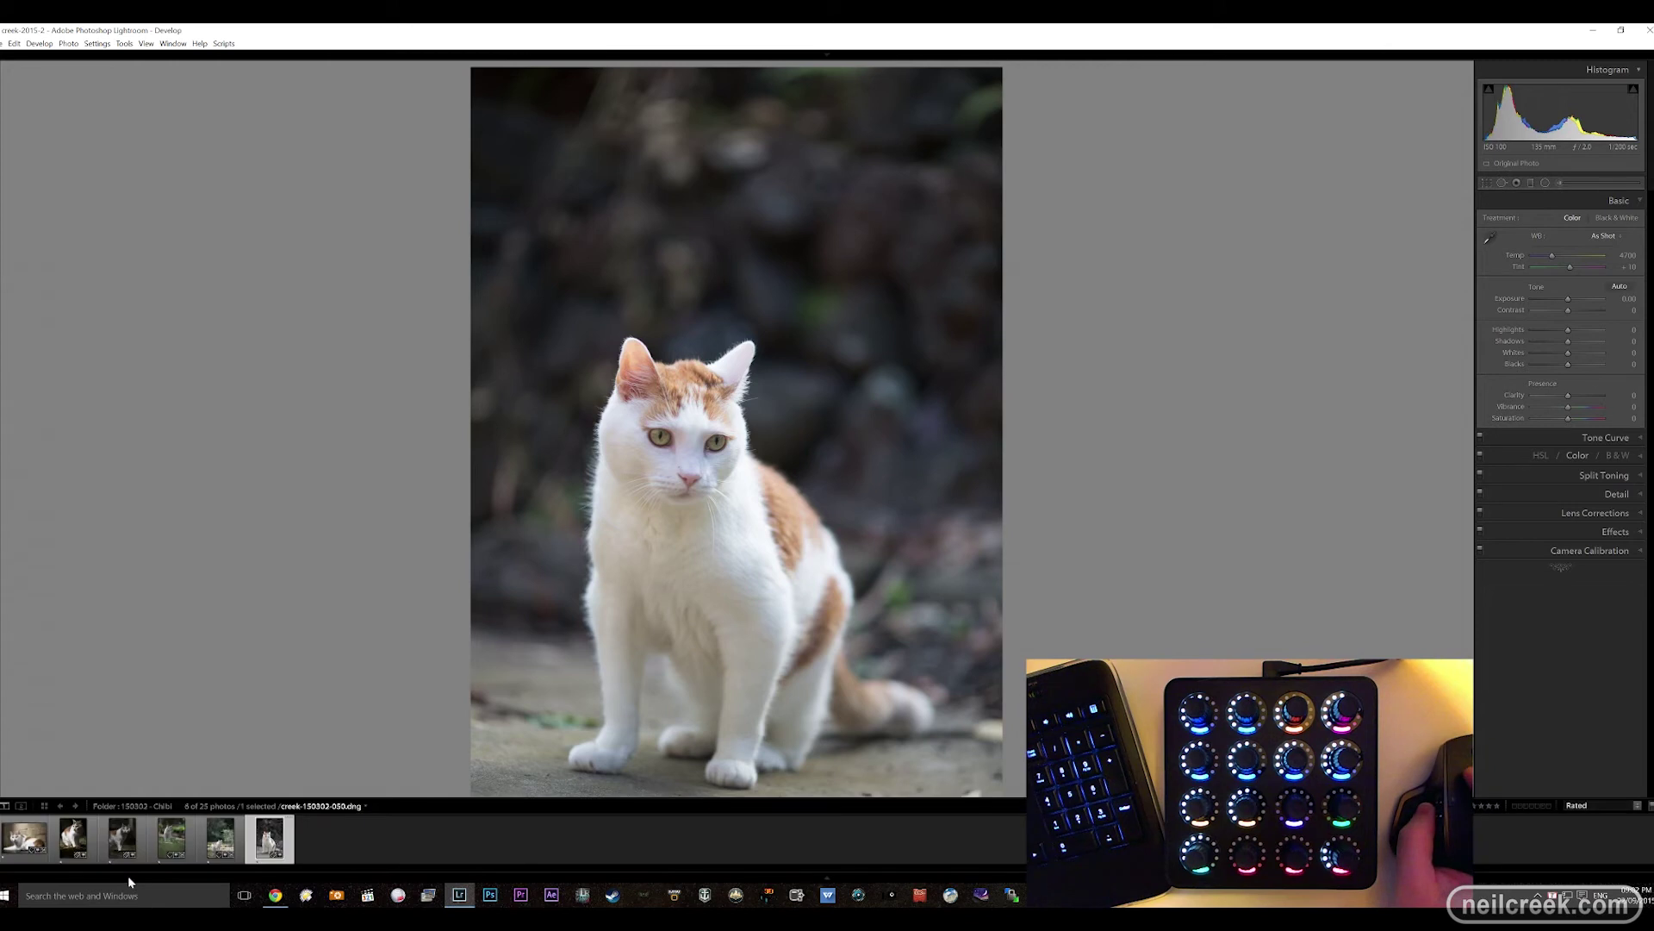
left_click(24, 836)
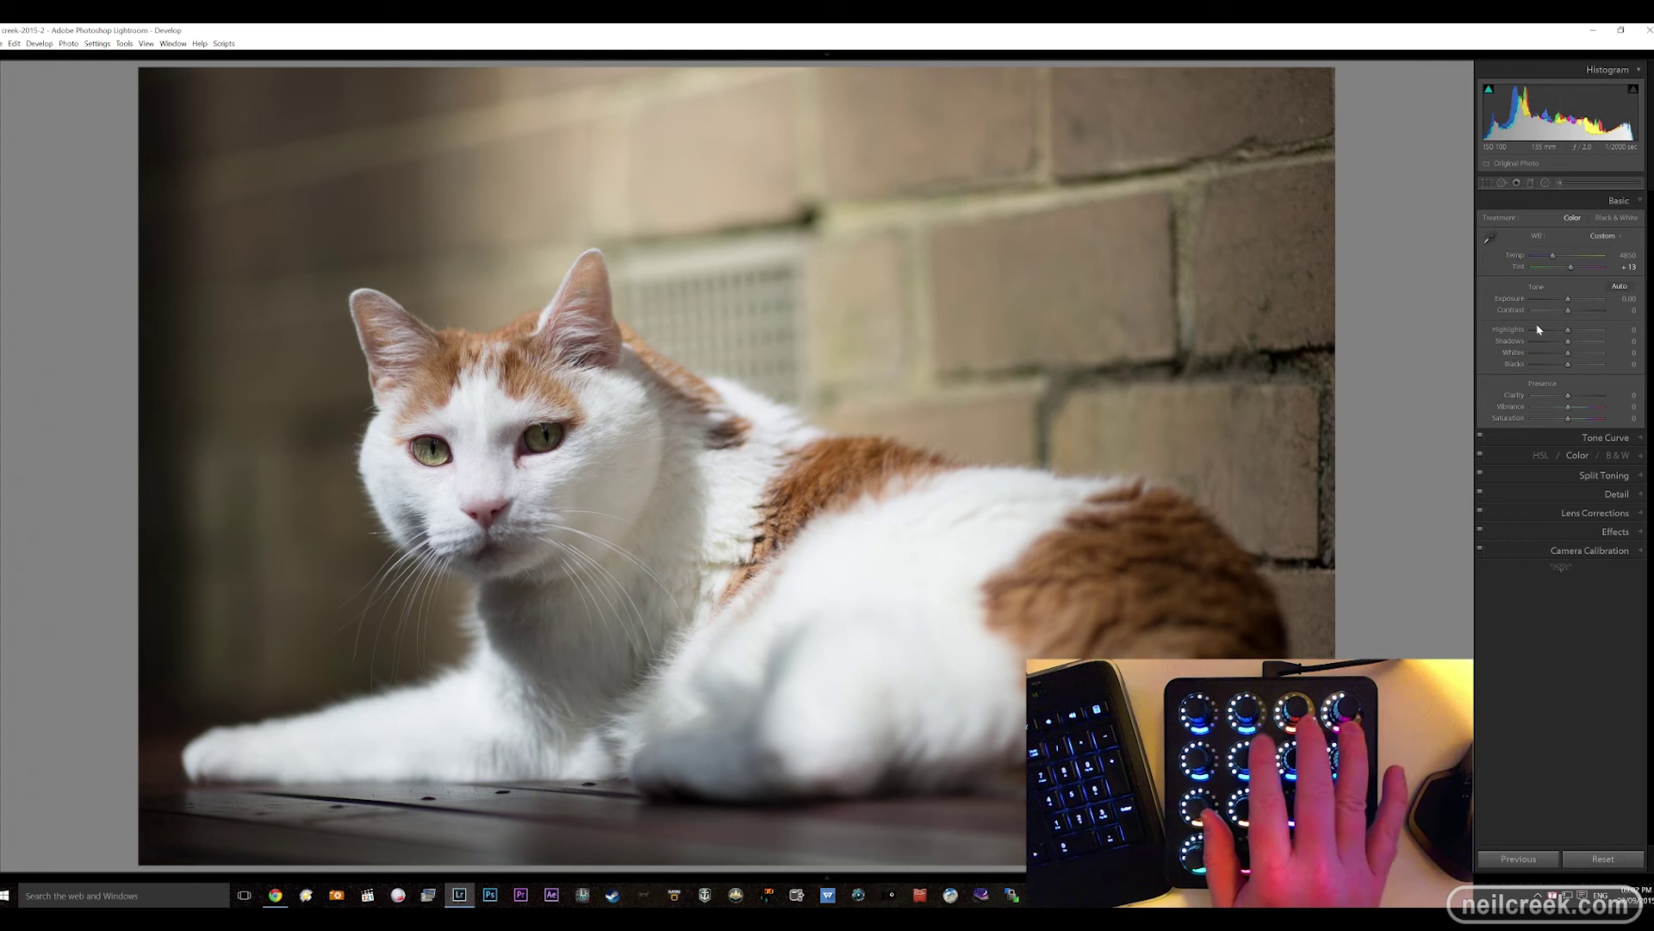
Adjust the lying cat's tone with the mapped knobs, lowering Whites, then advance to the next photo.
key("minus")
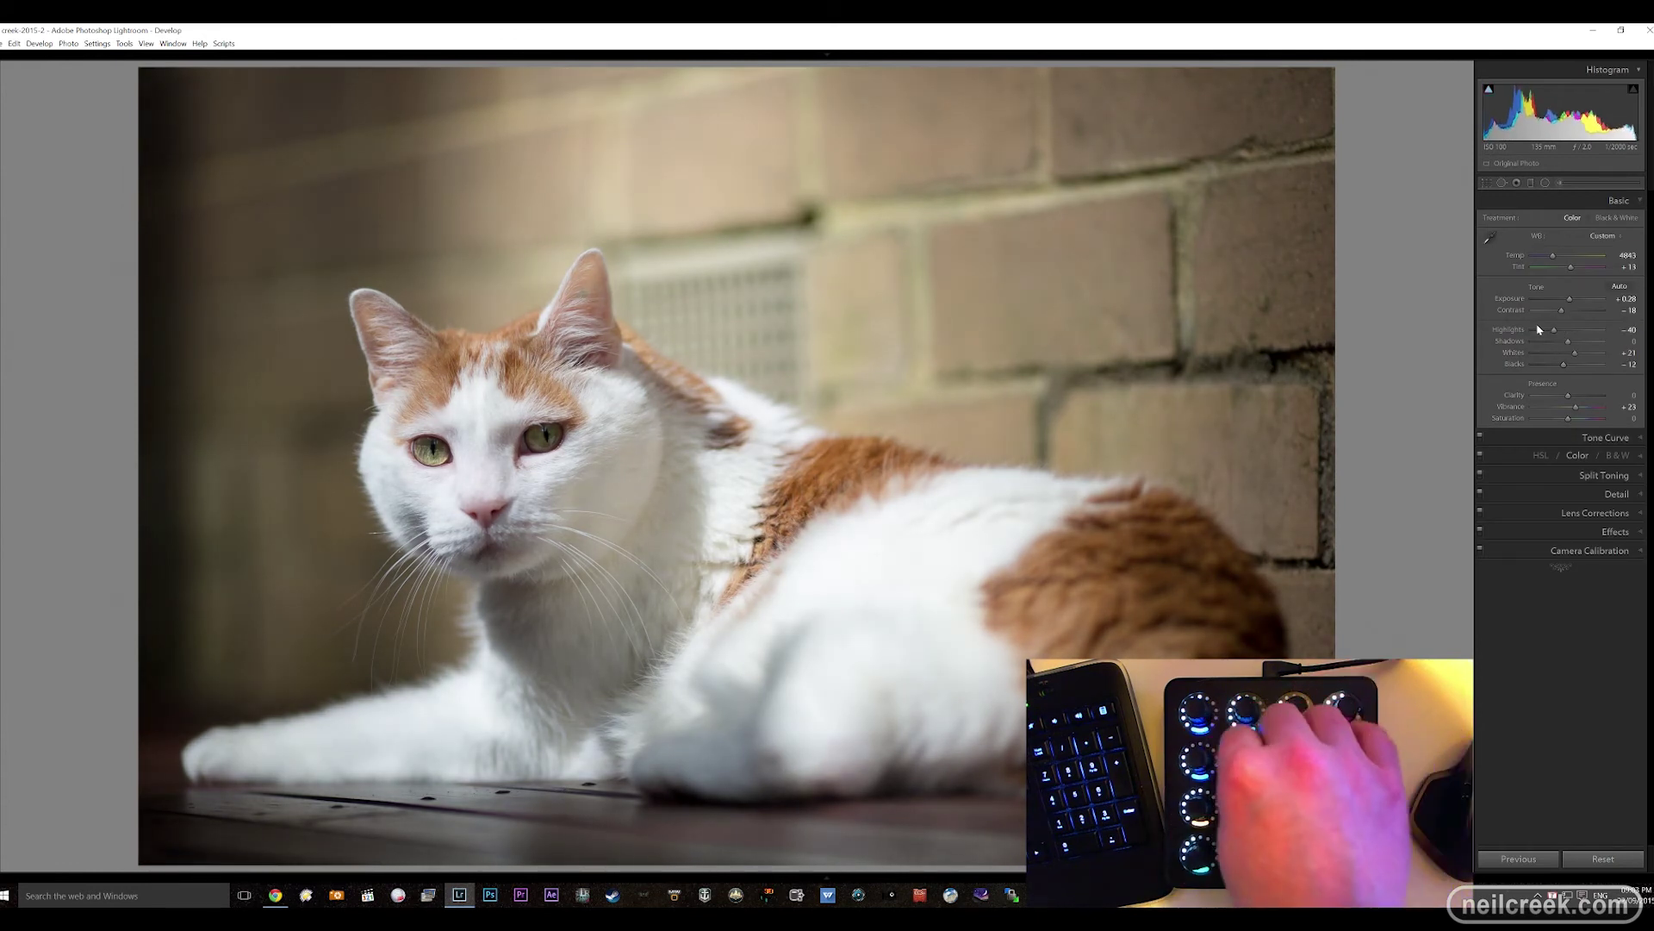
key("Right")
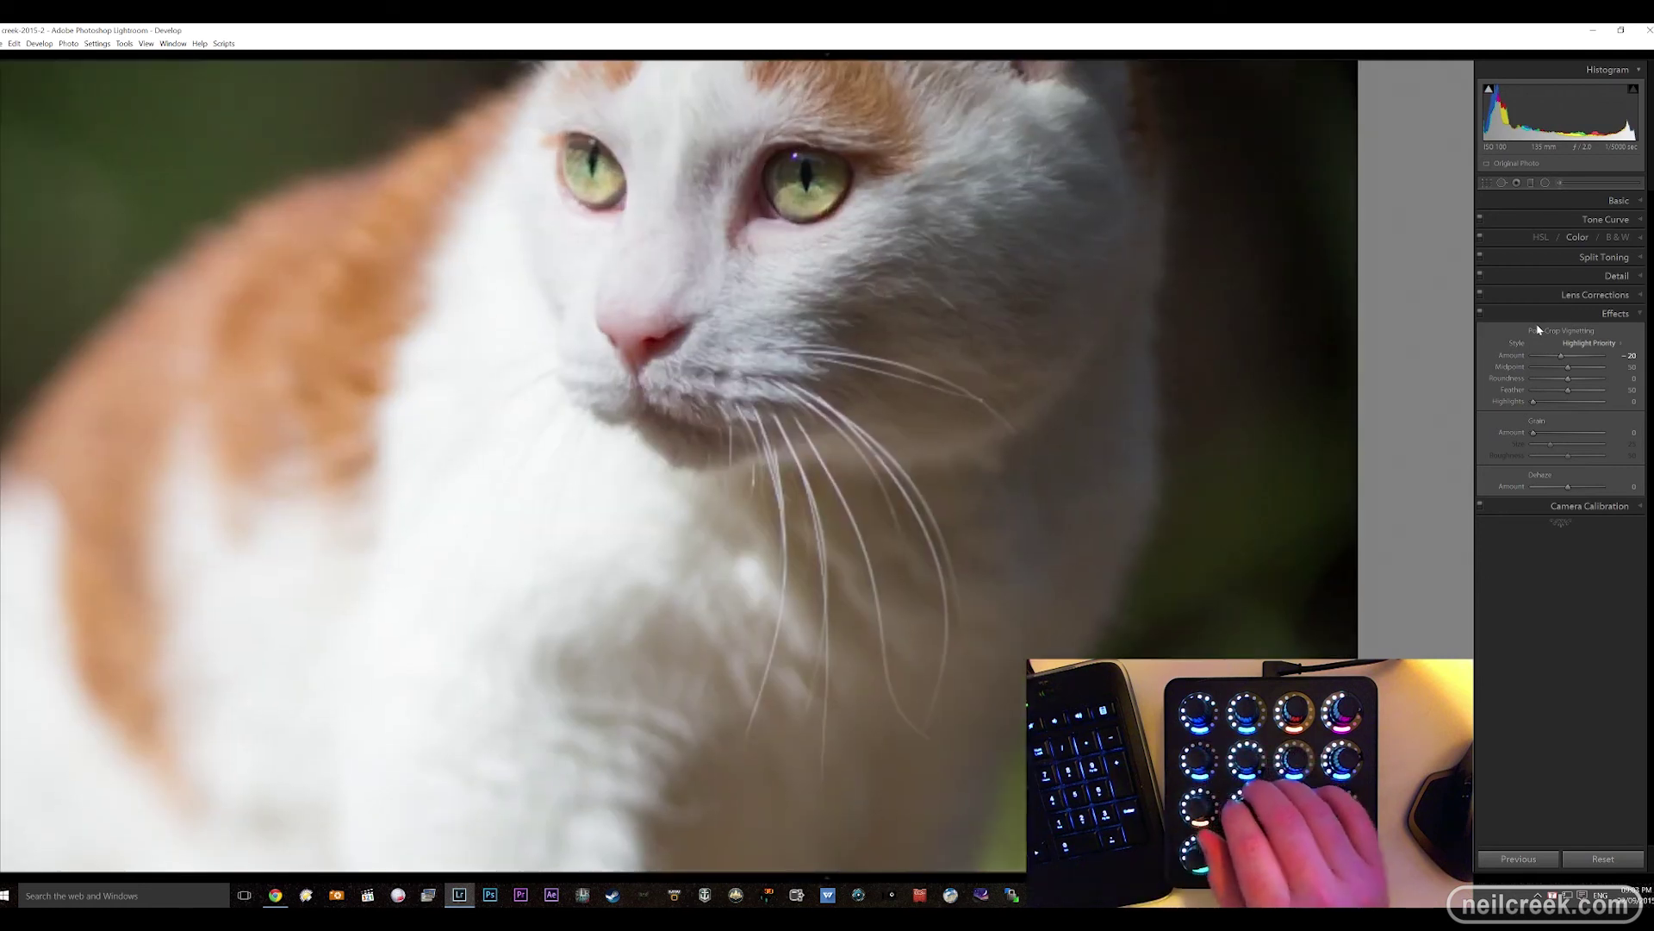
Inspect the close-up cat's eyes and Detail panel noise settings, then advance to the standing cat.
left_click_drag(1245, 195, 1049, 421)
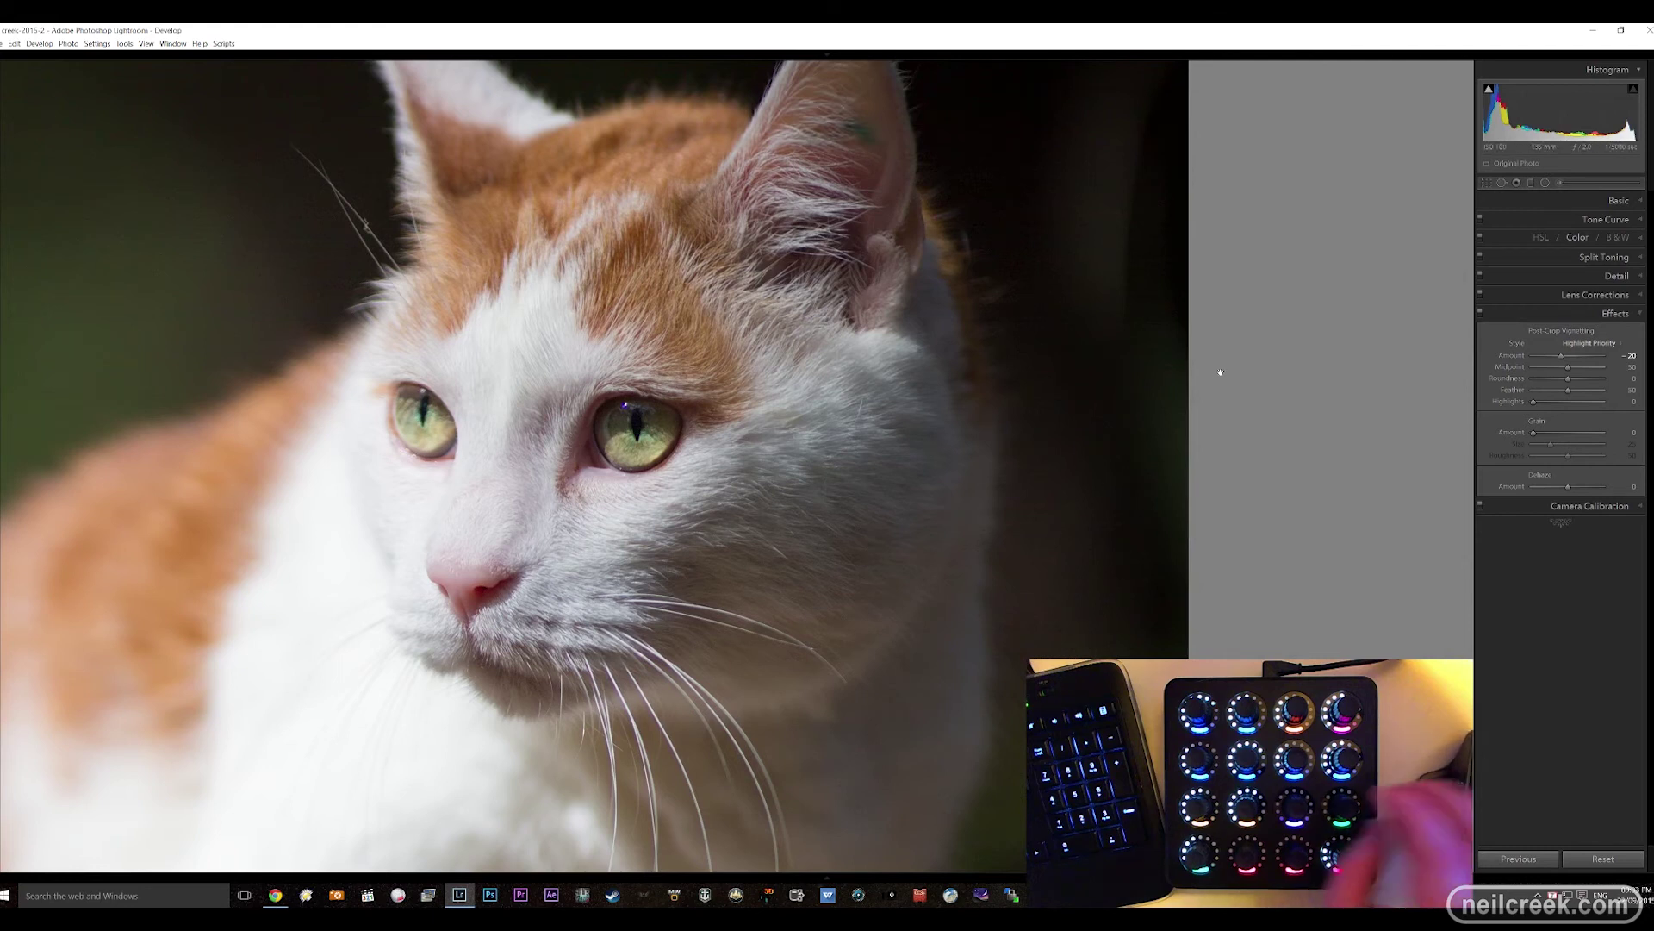
key("ctrl+5")
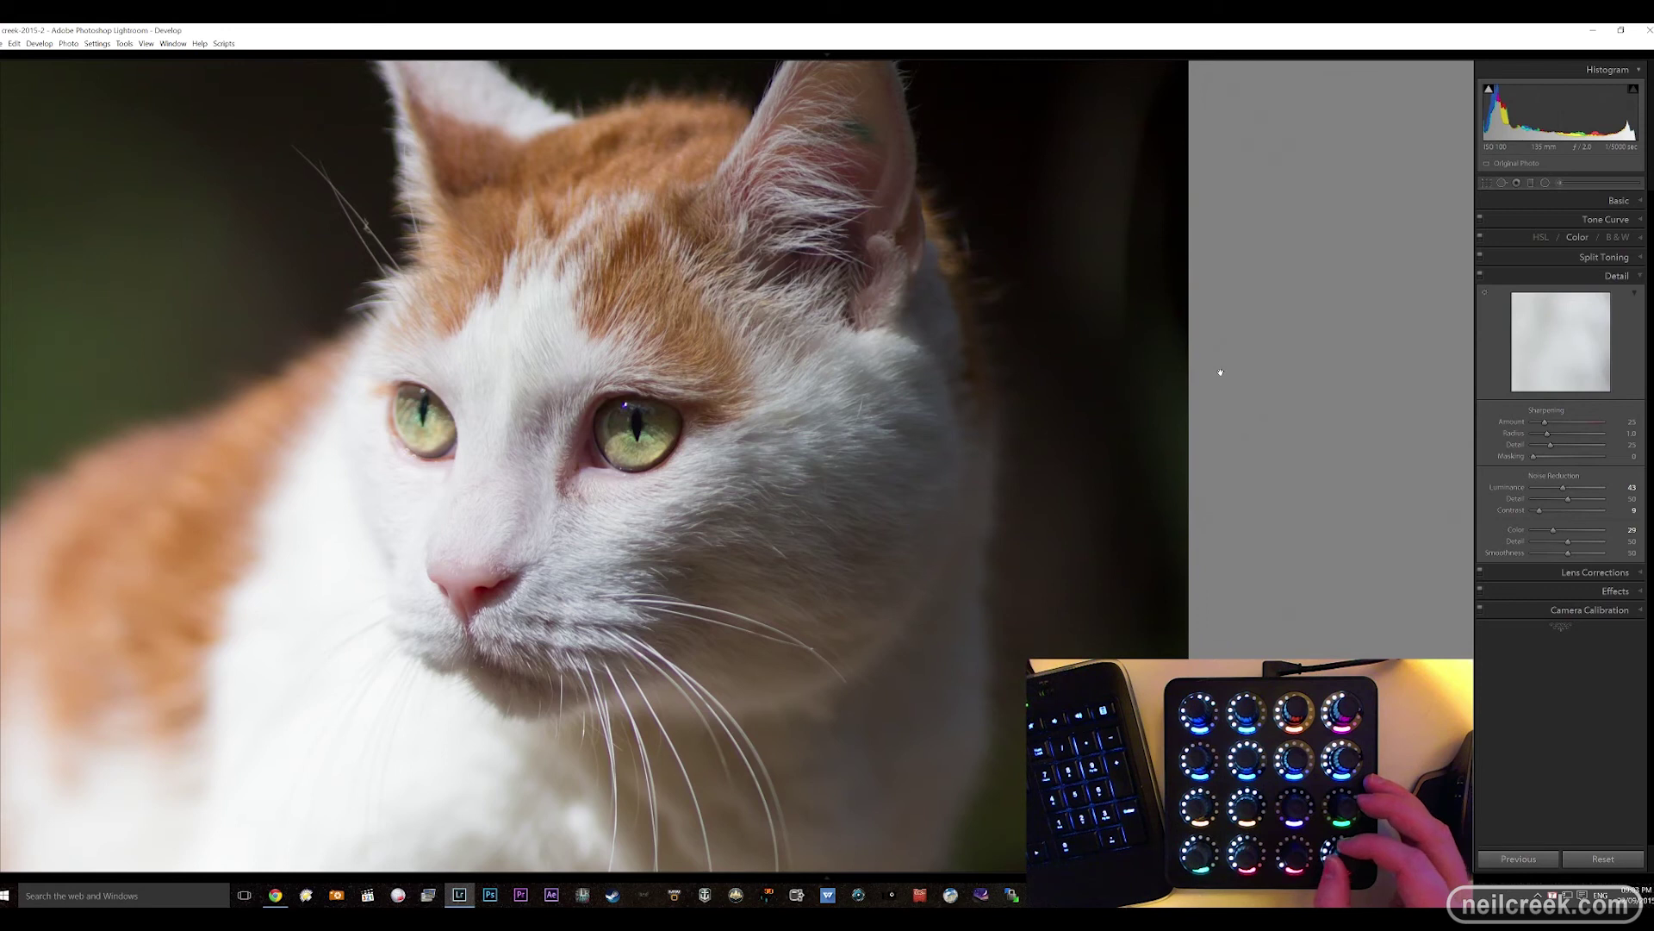
key("z")
key("Right")
key("ctrl+1")
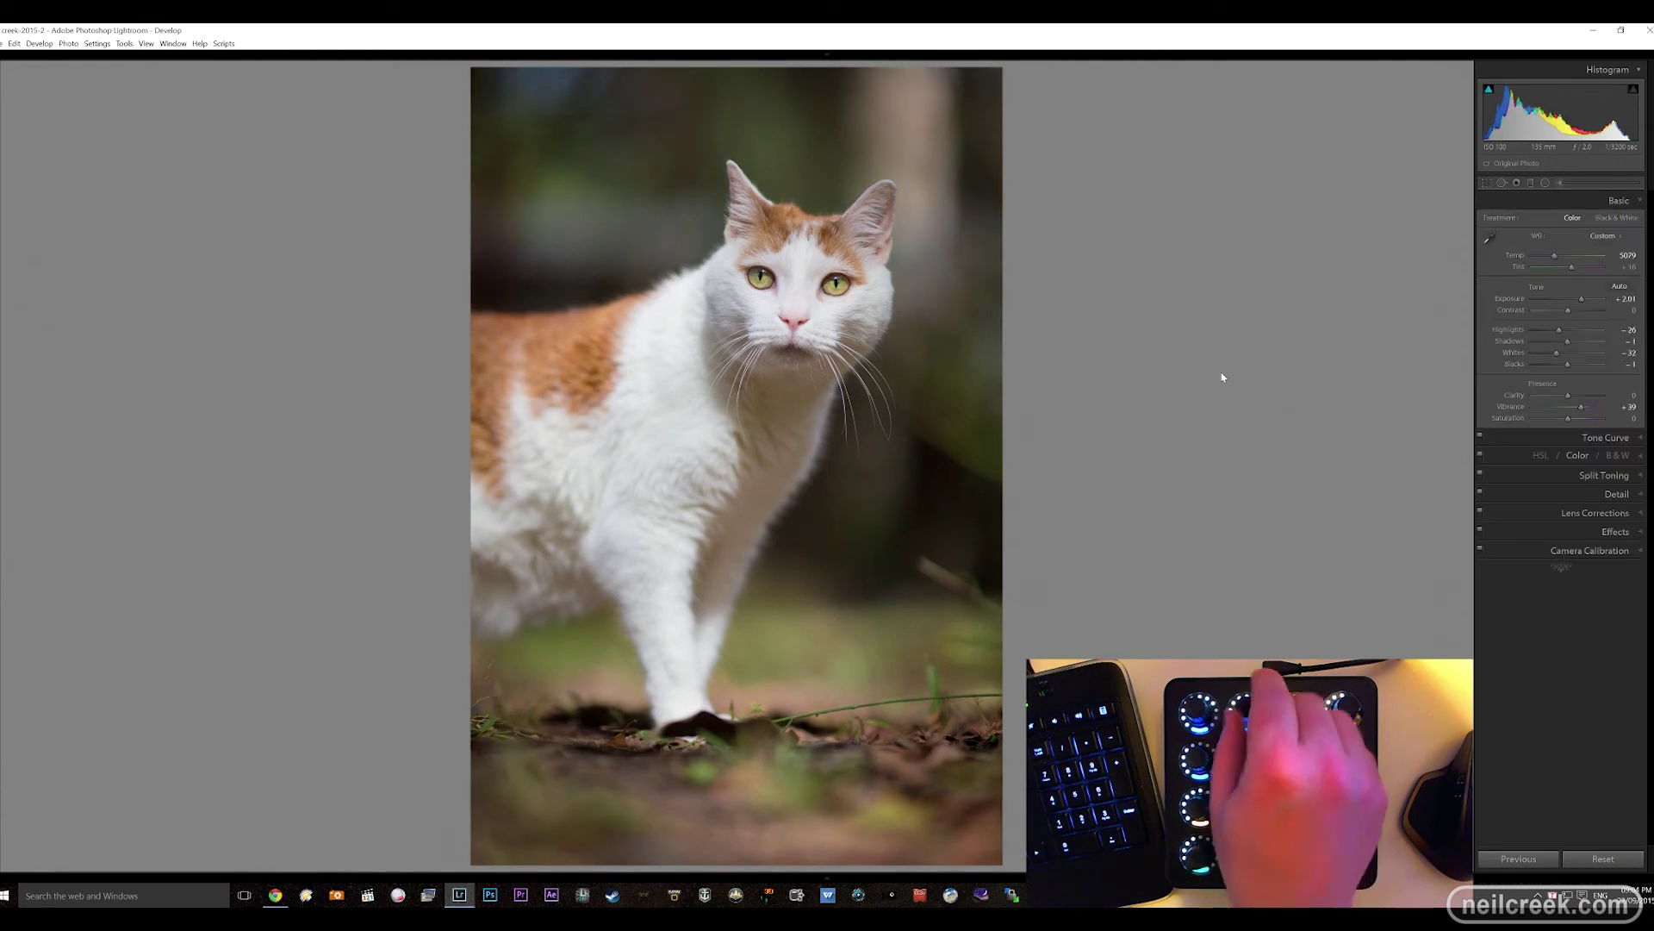
Give the standing cat a post-crop vignette of Amount -39, then advance to the grass cat.
key("ctrl+8")
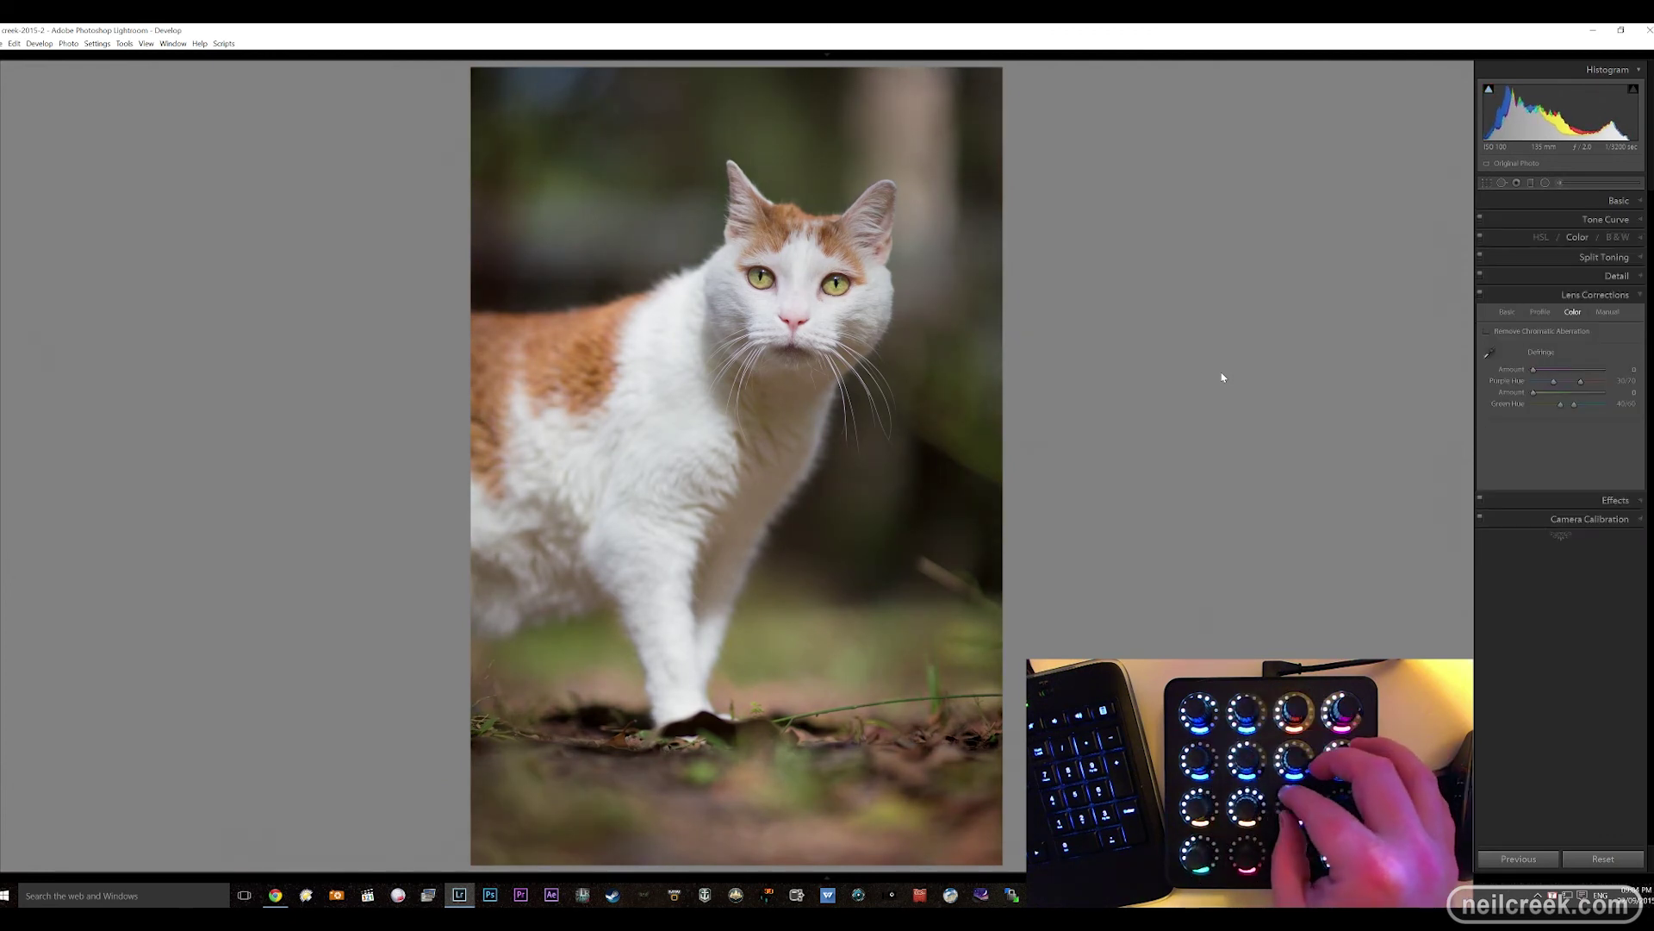
key("ctrl+1")
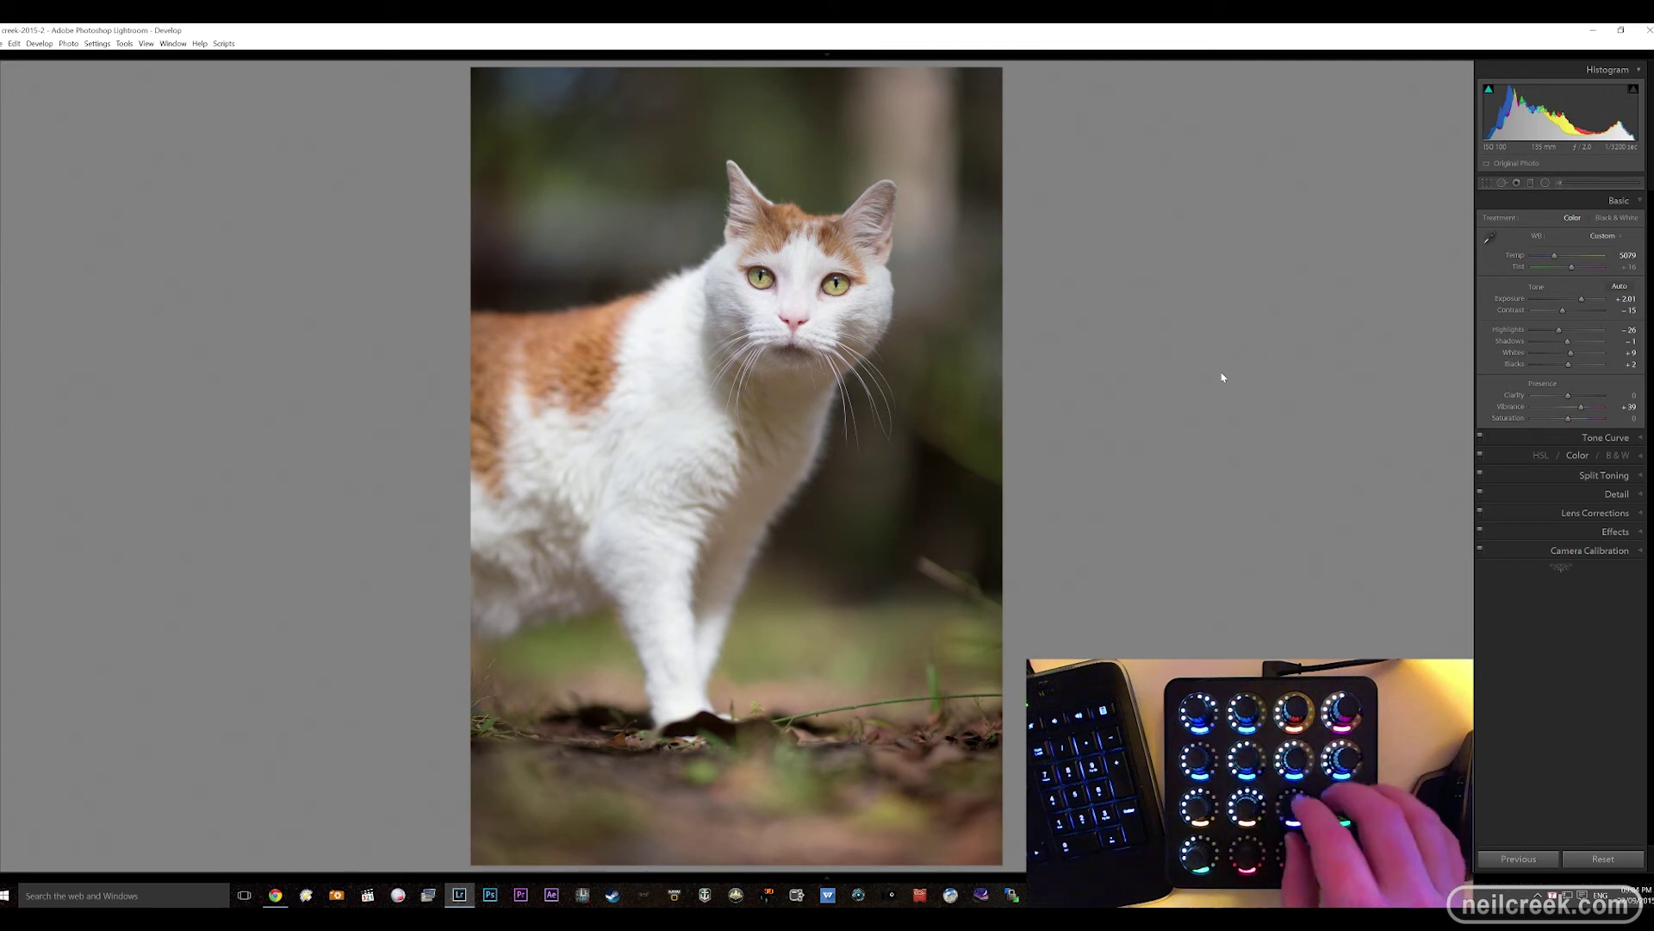
key("ctrl+6")
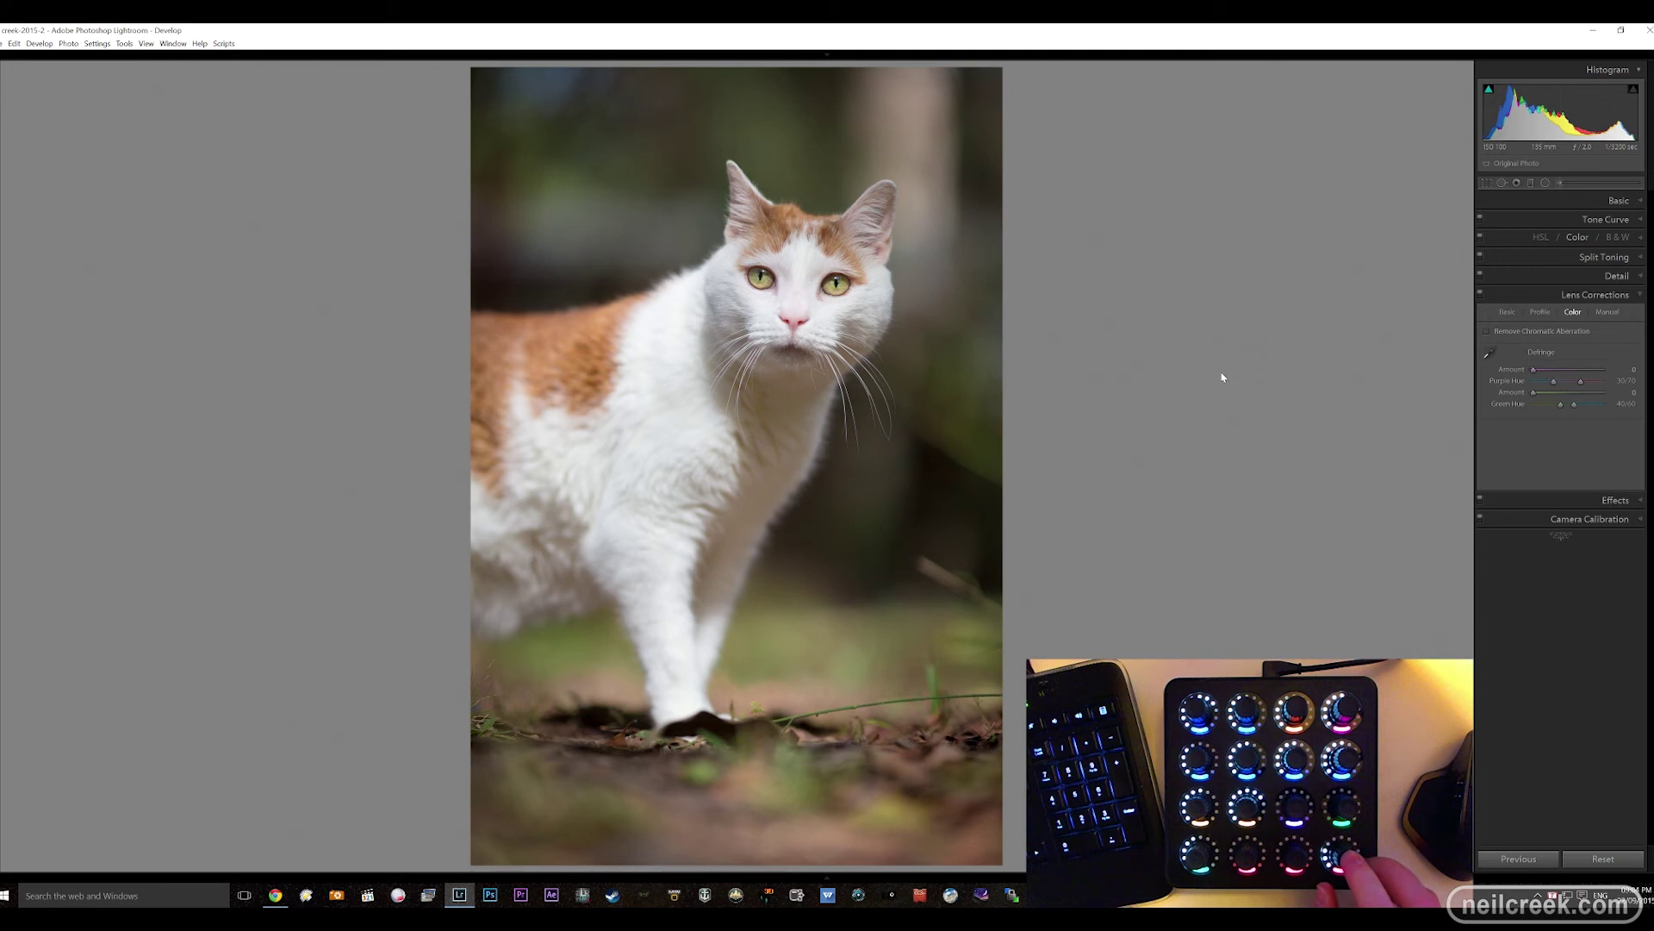
key("ctrl+7")
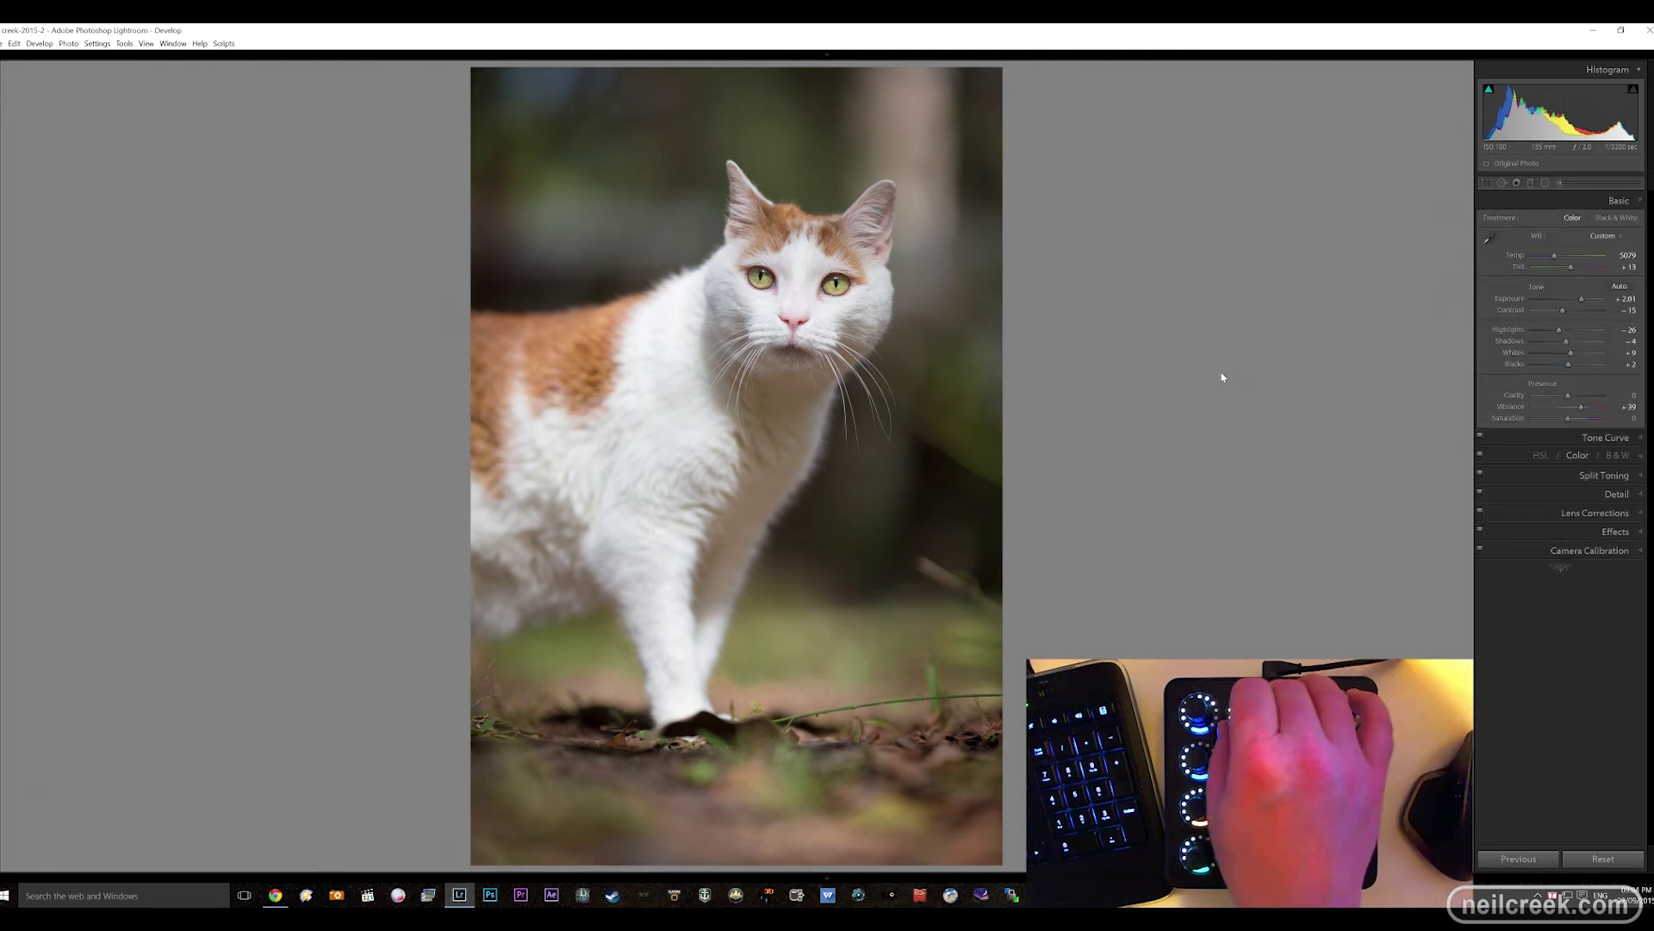
key("Right")
key("ctrl+1")
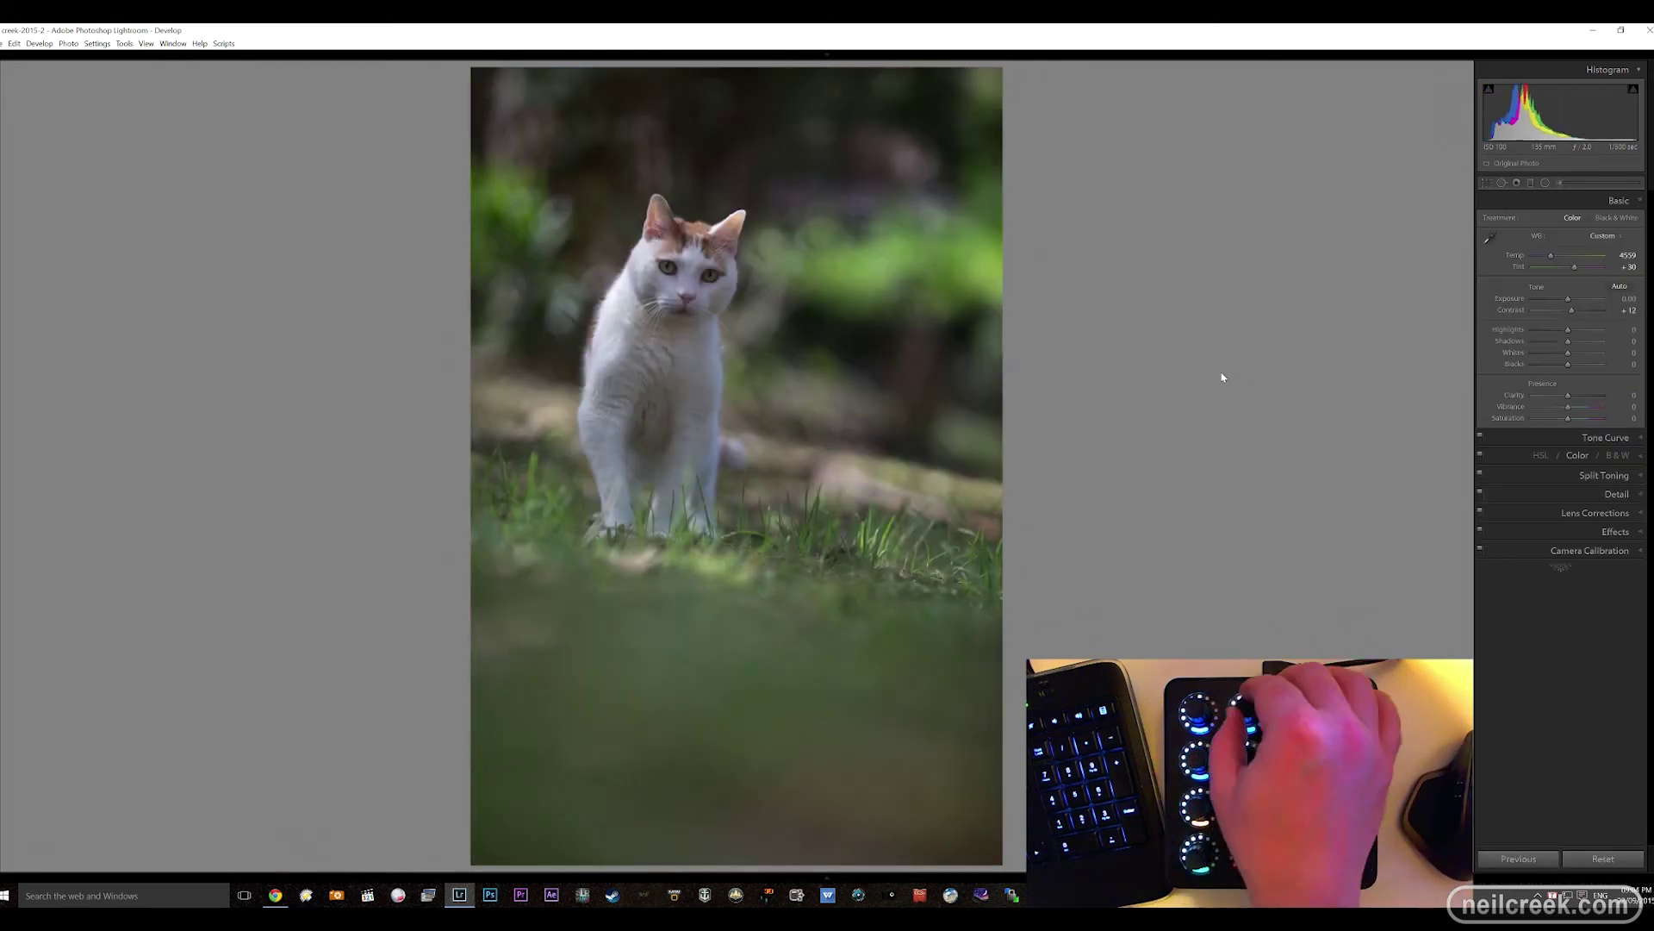